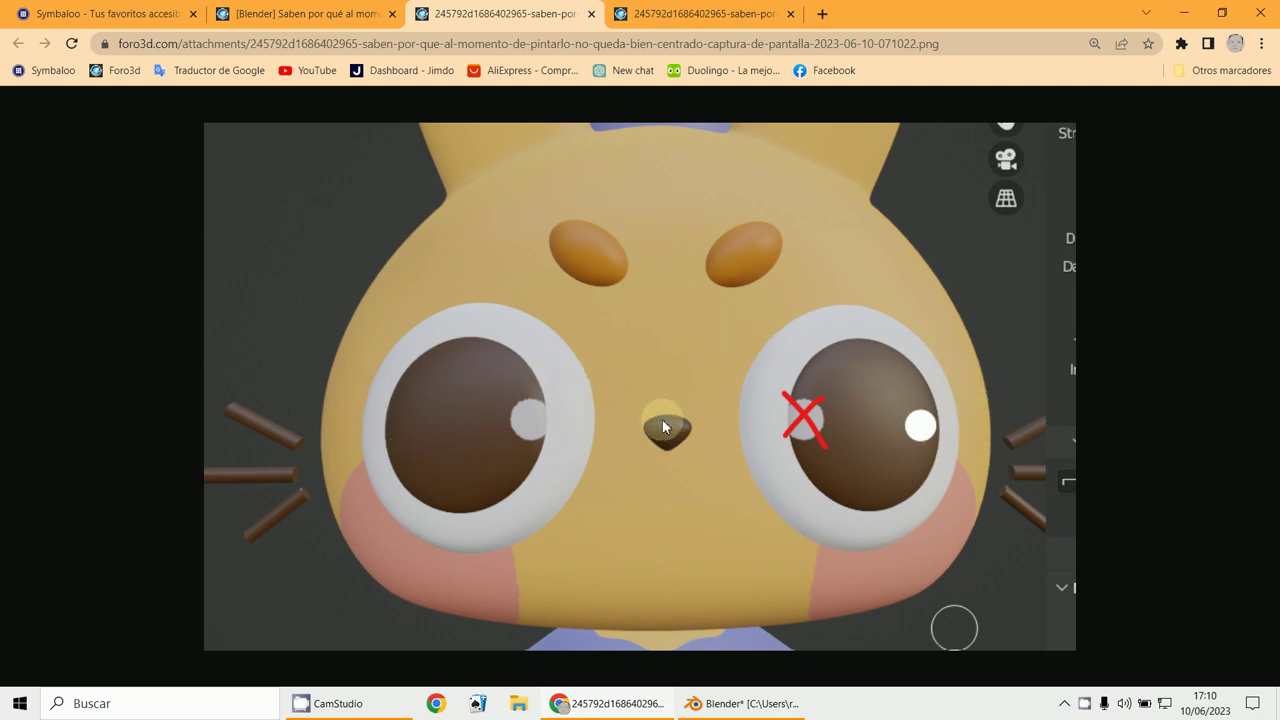
Switch to Blender and enlarge the properties area to show the modifiers of the Cabezona1 object
{"action": "left_click", "coordinate": [716, 704]}
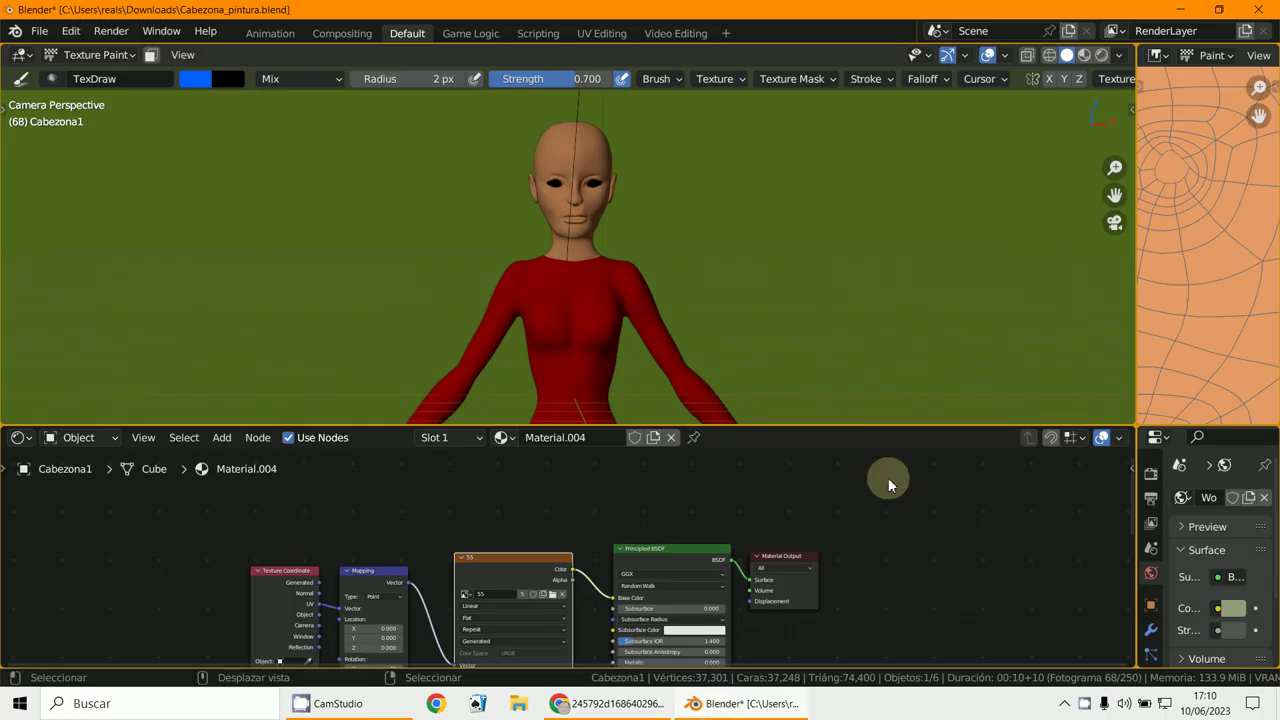
{"action": "left_click_drag", "start_coordinate": [1137, 350], "coordinate": [743, 381]}
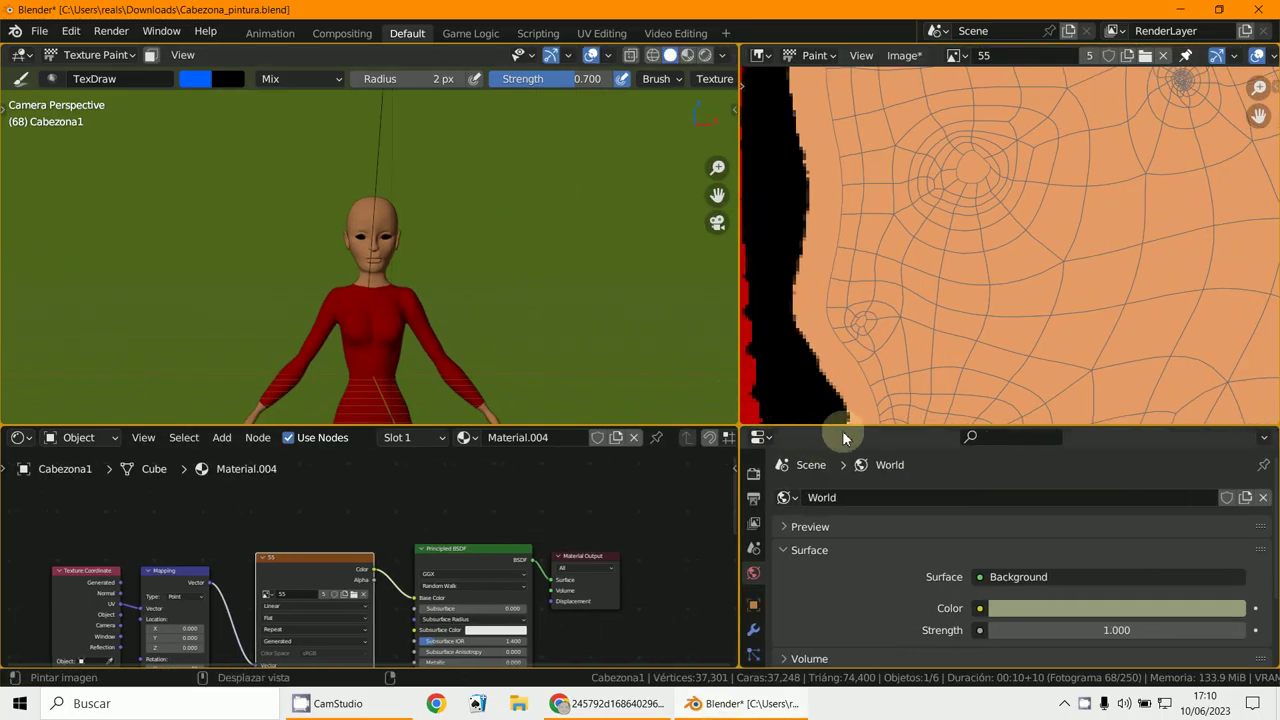
{"action": "left_click_drag", "start_coordinate": [840, 428], "coordinate": [835, 186]}
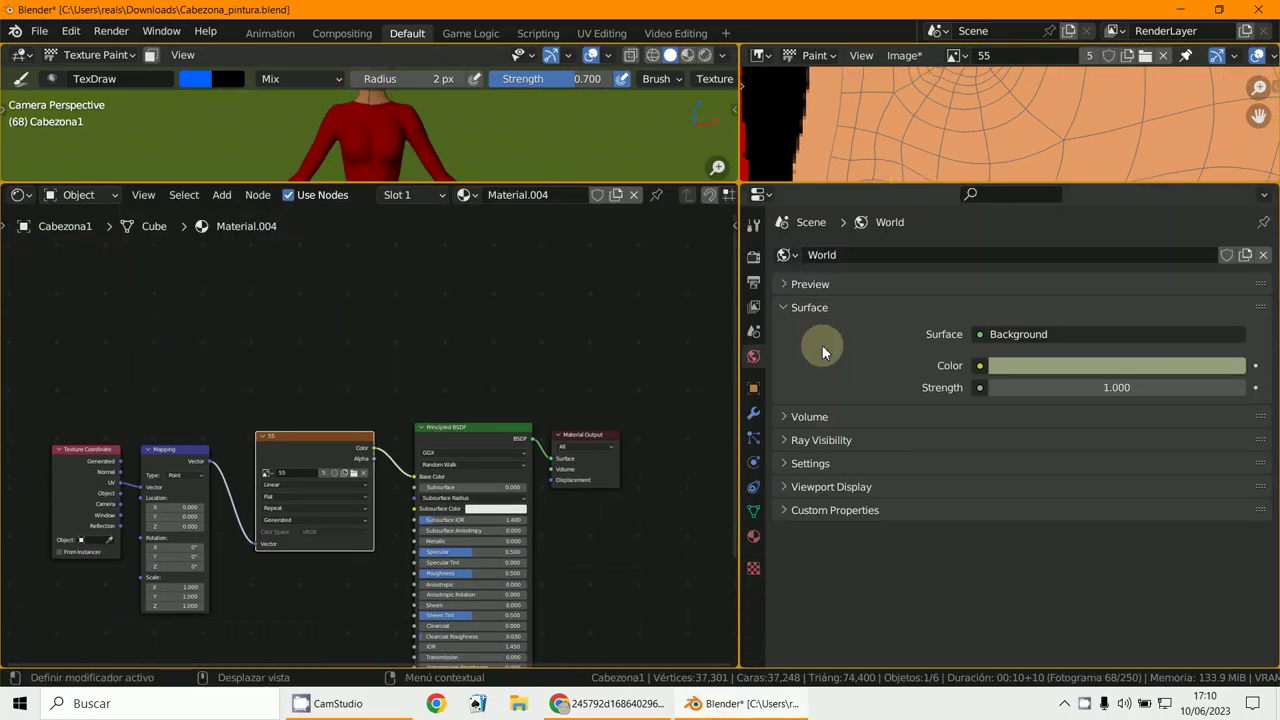
{"action": "left_click", "coordinate": [754, 413]}
{"action": "left_click", "coordinate": [857, 252]}
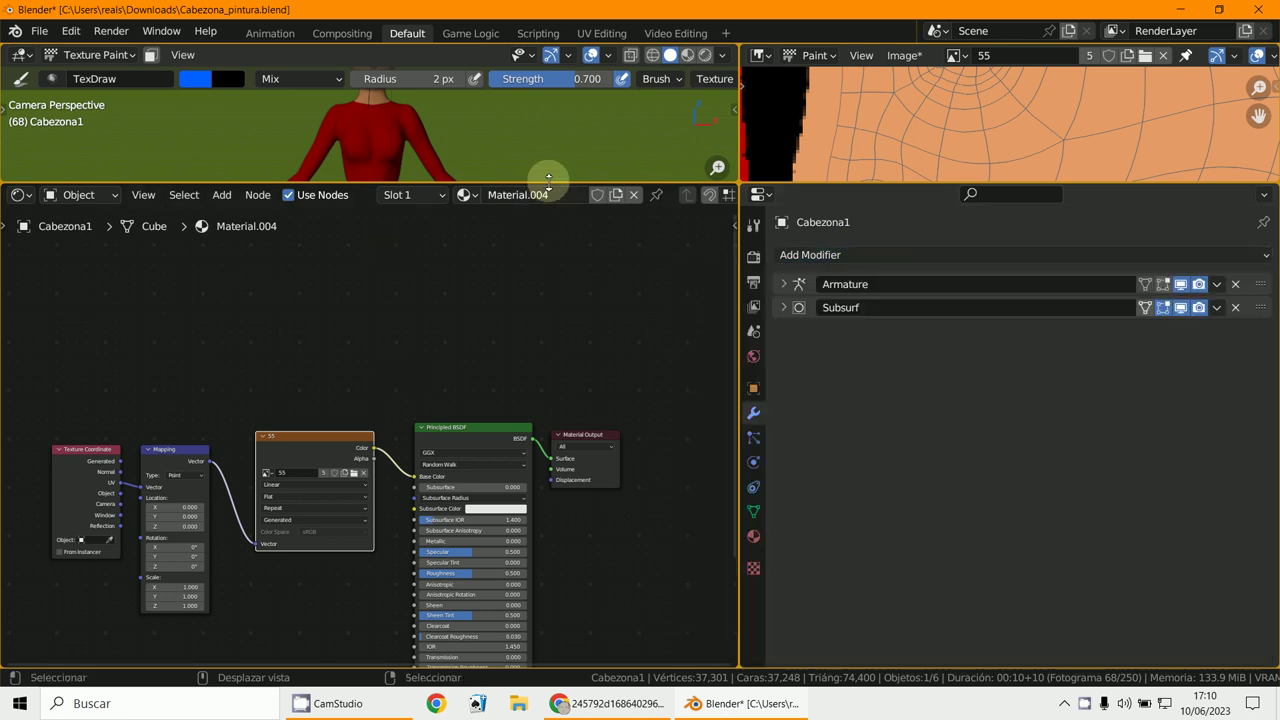
Enlarge the 3D viewport until the texture paint symmetry options show, with the character's head in closer view
{"action": "left_click_drag", "start_coordinate": [543, 186], "coordinate": [540, 487]}
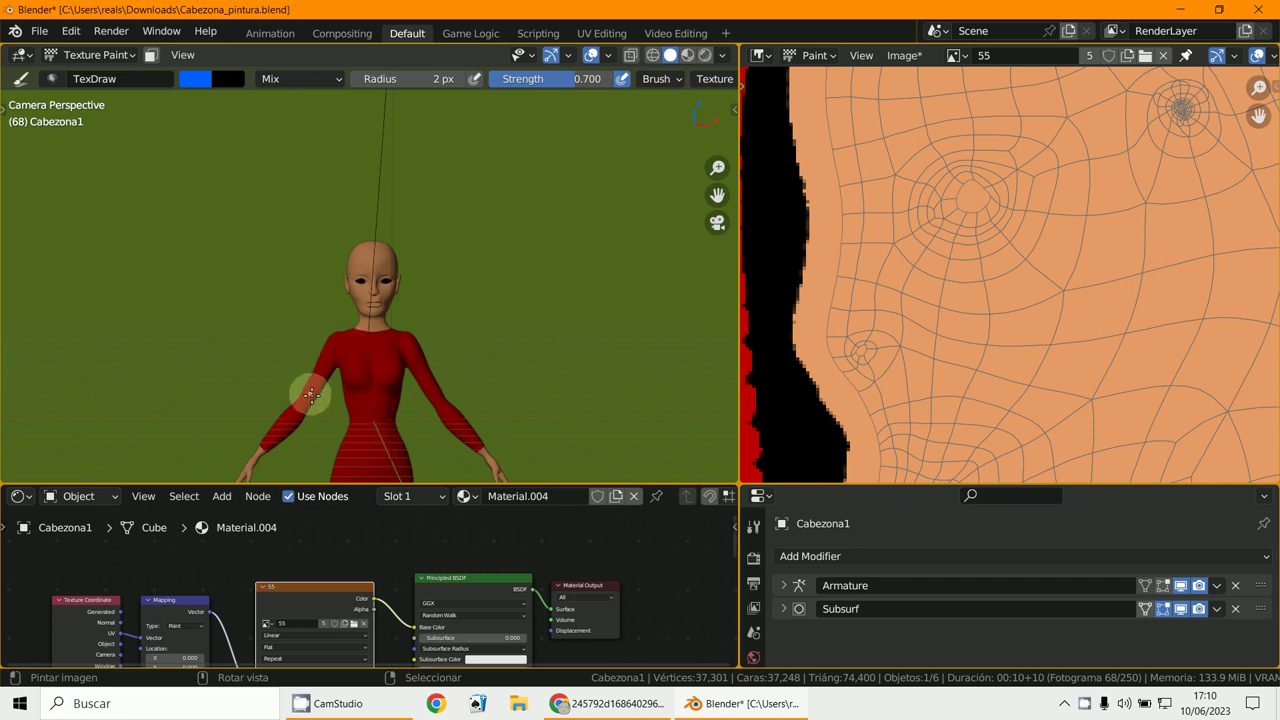
{"action": "scroll", "coordinate": [912, 349], "scroll_direction": "down", "scroll_amount": 4}
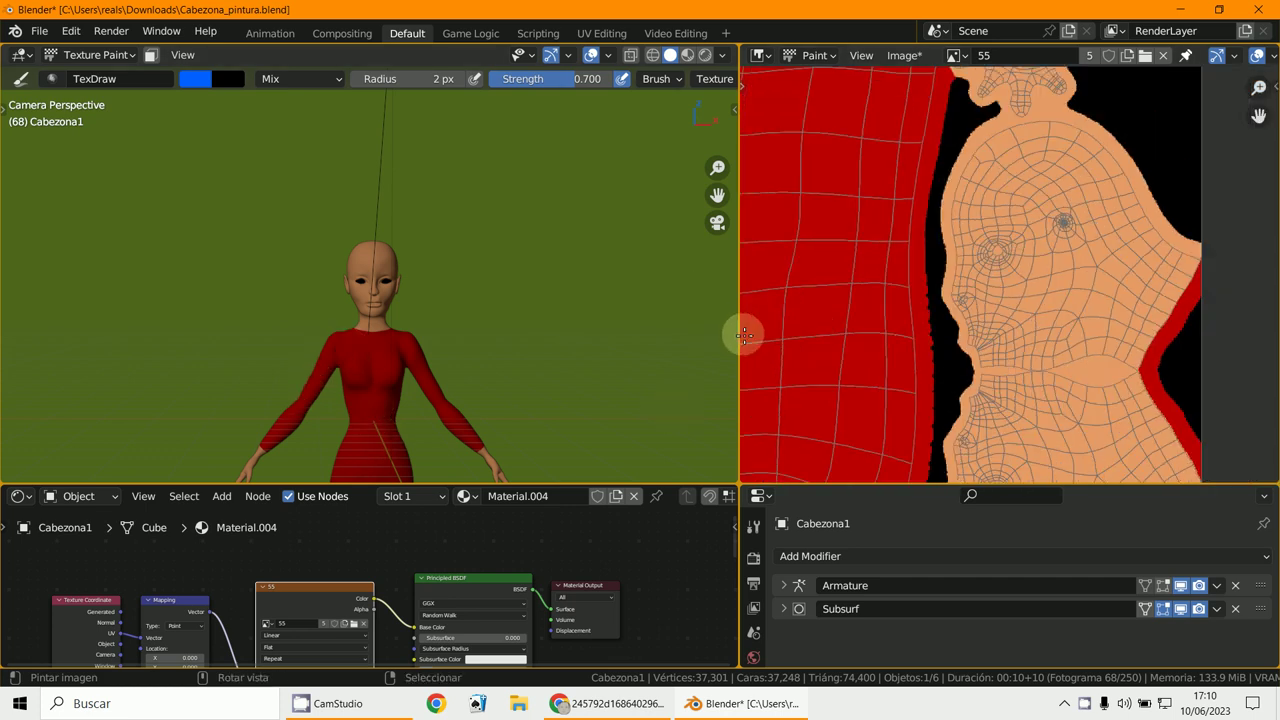
{"action": "left_click_drag", "start_coordinate": [737, 334], "coordinate": [1066, 428]}
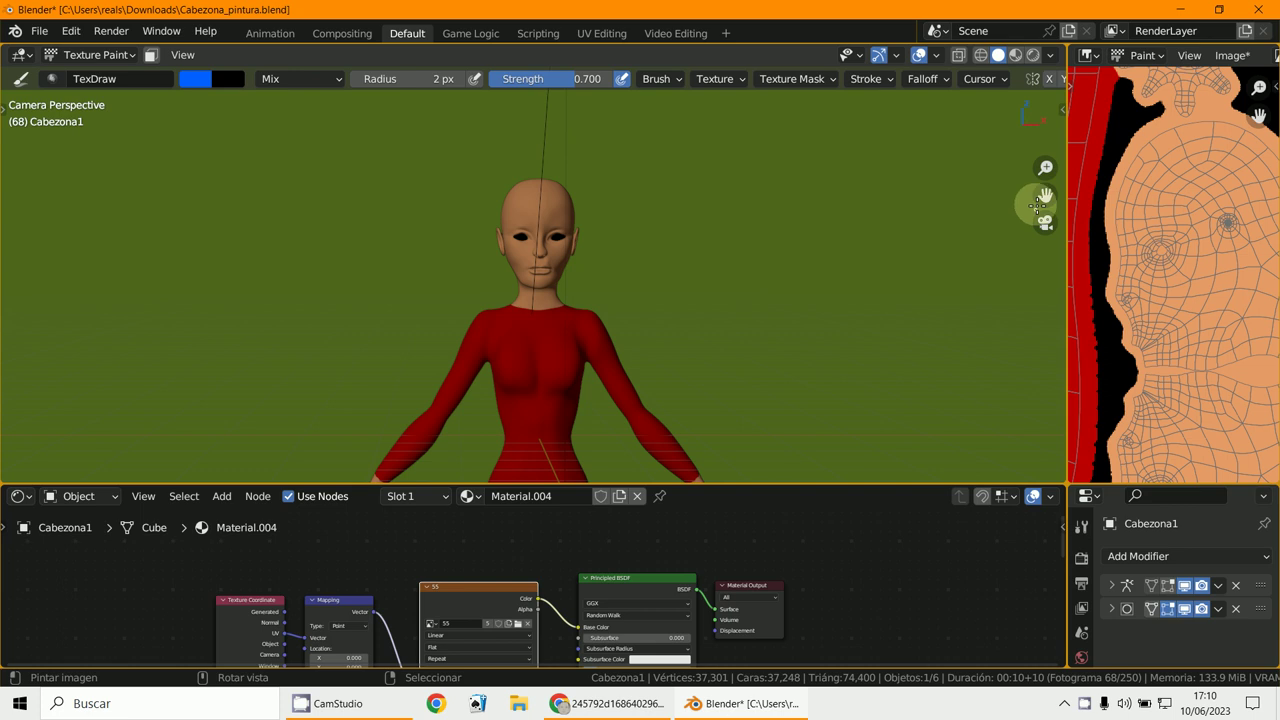
{"action": "left_click_drag", "start_coordinate": [1067, 160], "coordinate": [1175, 195]}
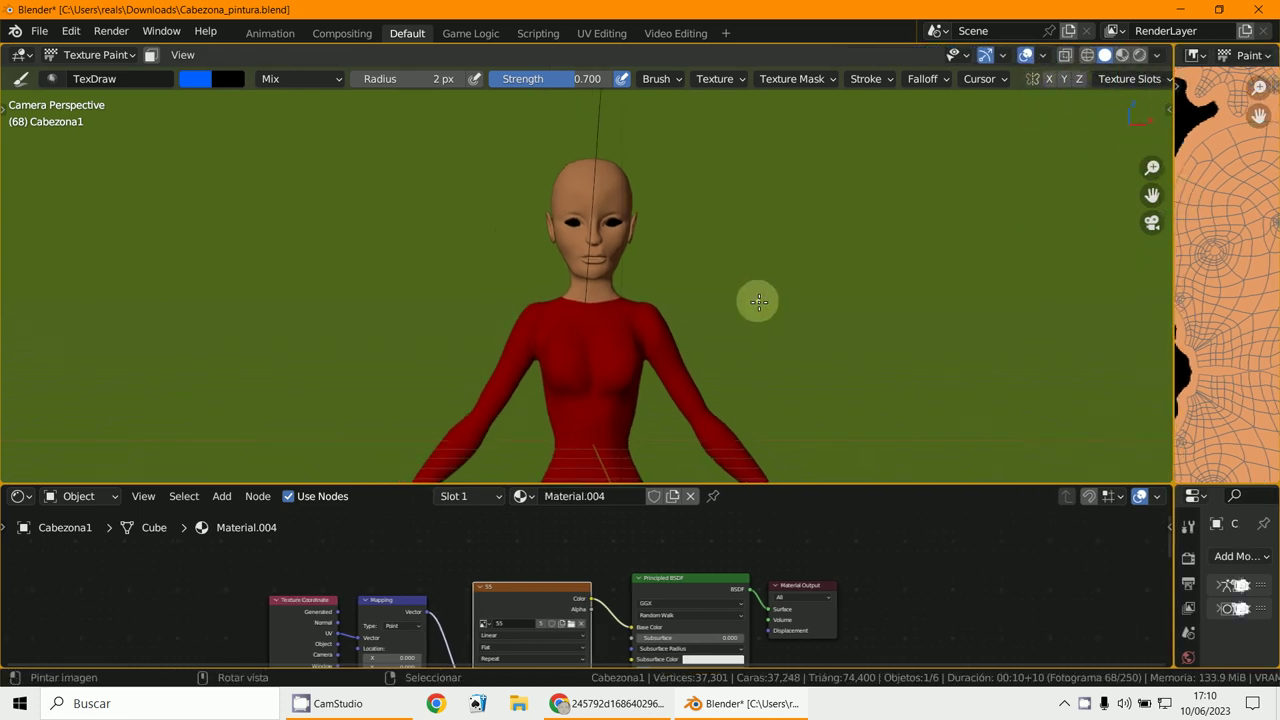
{"action": "scroll", "coordinate": [757, 300], "scroll_direction": "up", "scroll_amount": 4}
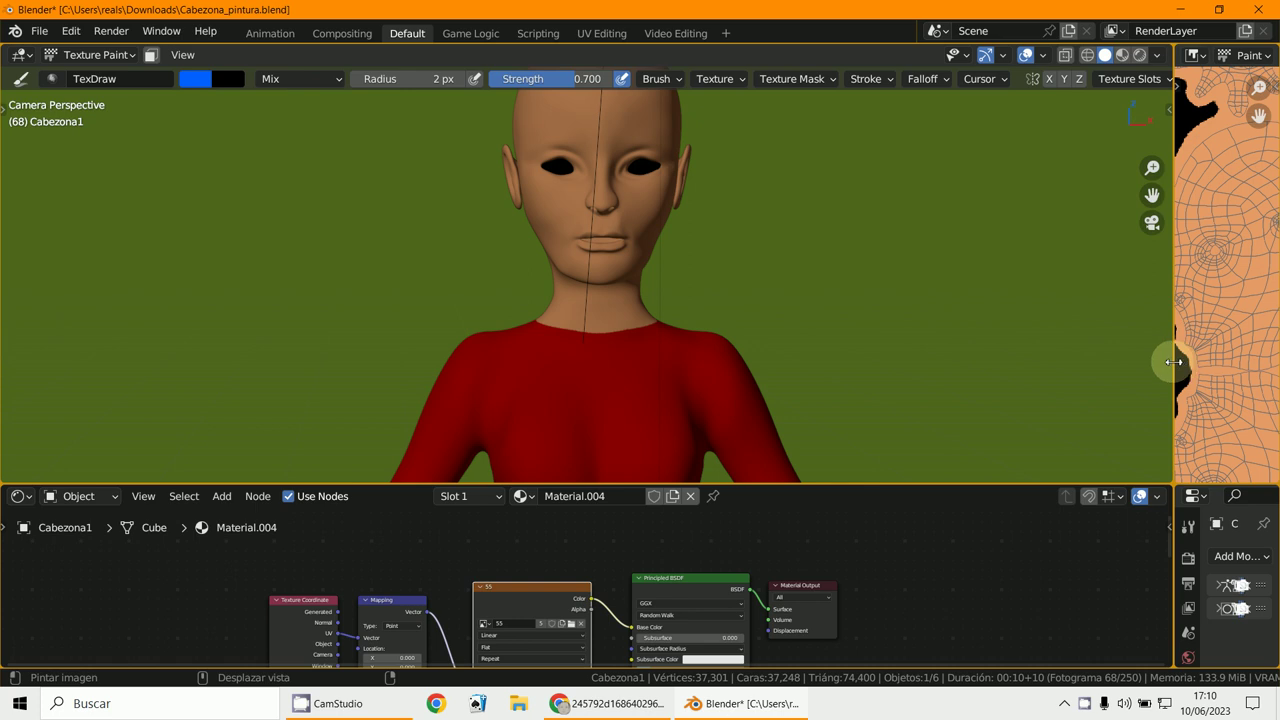
Widen the Image Editor to show the whole texture 55 beside a close view of the character's head
{"action": "left_click_drag", "start_coordinate": [1173, 362], "coordinate": [553, 389]}
{"action": "scroll", "coordinate": [1043, 291], "scroll_direction": "down", "scroll_amount": 4}
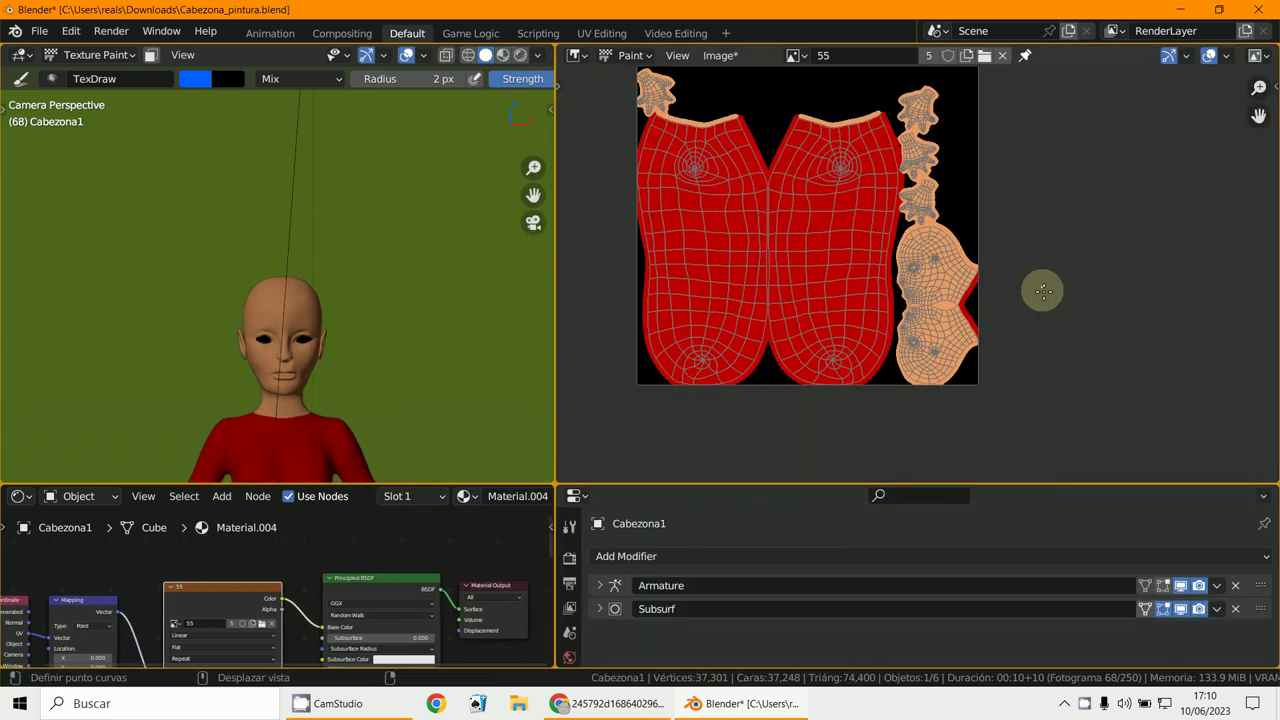
{"action": "middle_click_drag", "start_coordinate": [1043, 291], "coordinate": [1084, 335]}
{"action": "scroll", "coordinate": [449, 431], "scroll_direction": "up", "scroll_amount": 3}
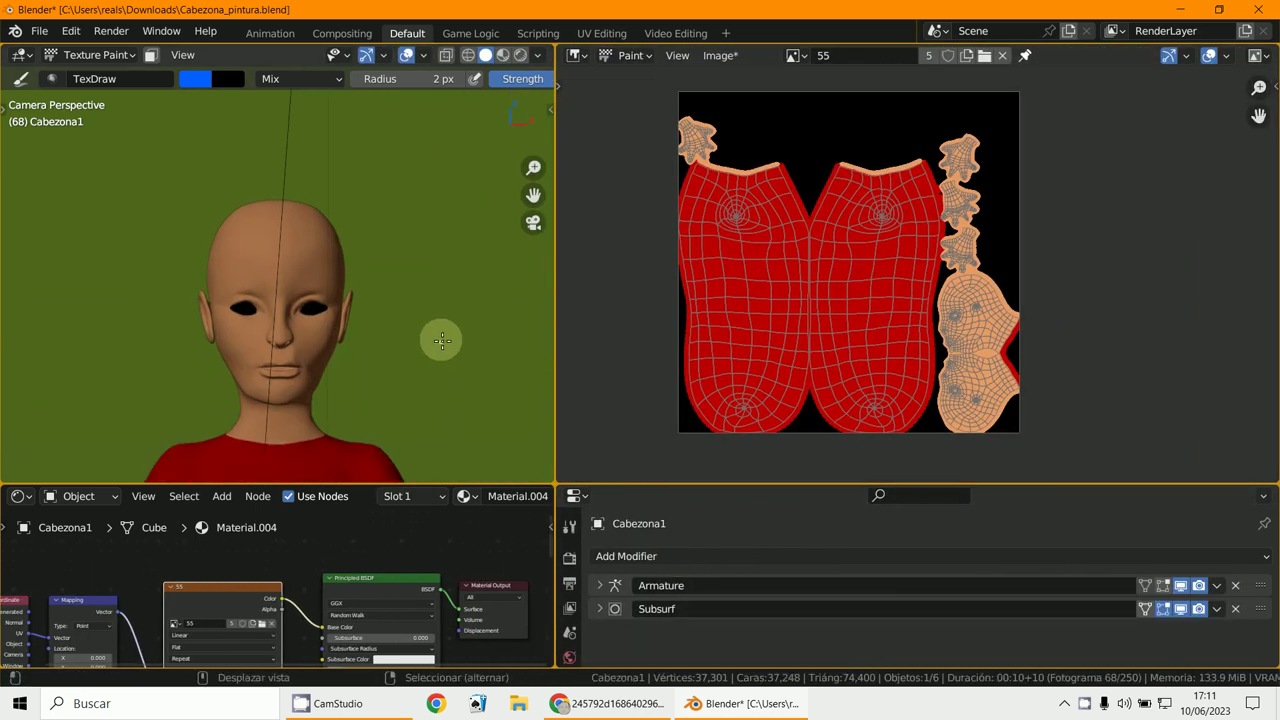
Put Cabezona1 in Edit Mode and examine its UV layout over texture 55 in the UV Editor
{"action": "left_click", "coordinate": [85, 55]}
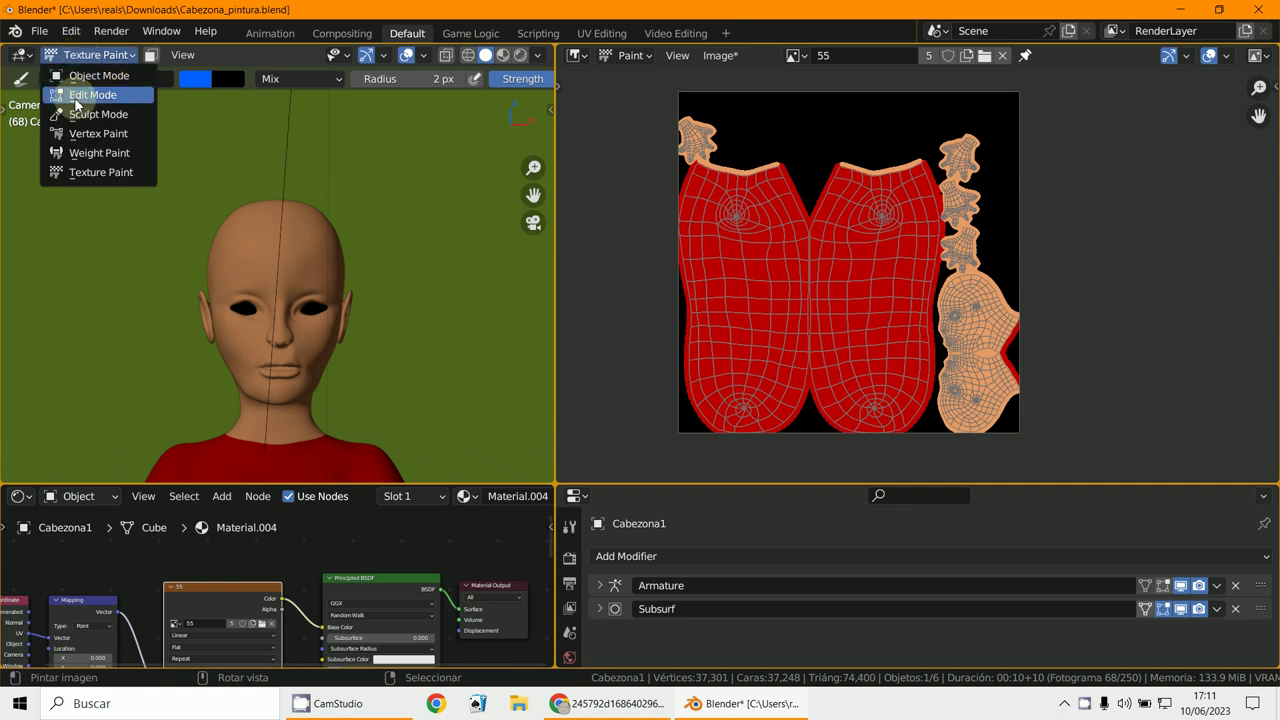
{"action": "left_click", "coordinate": [77, 97]}
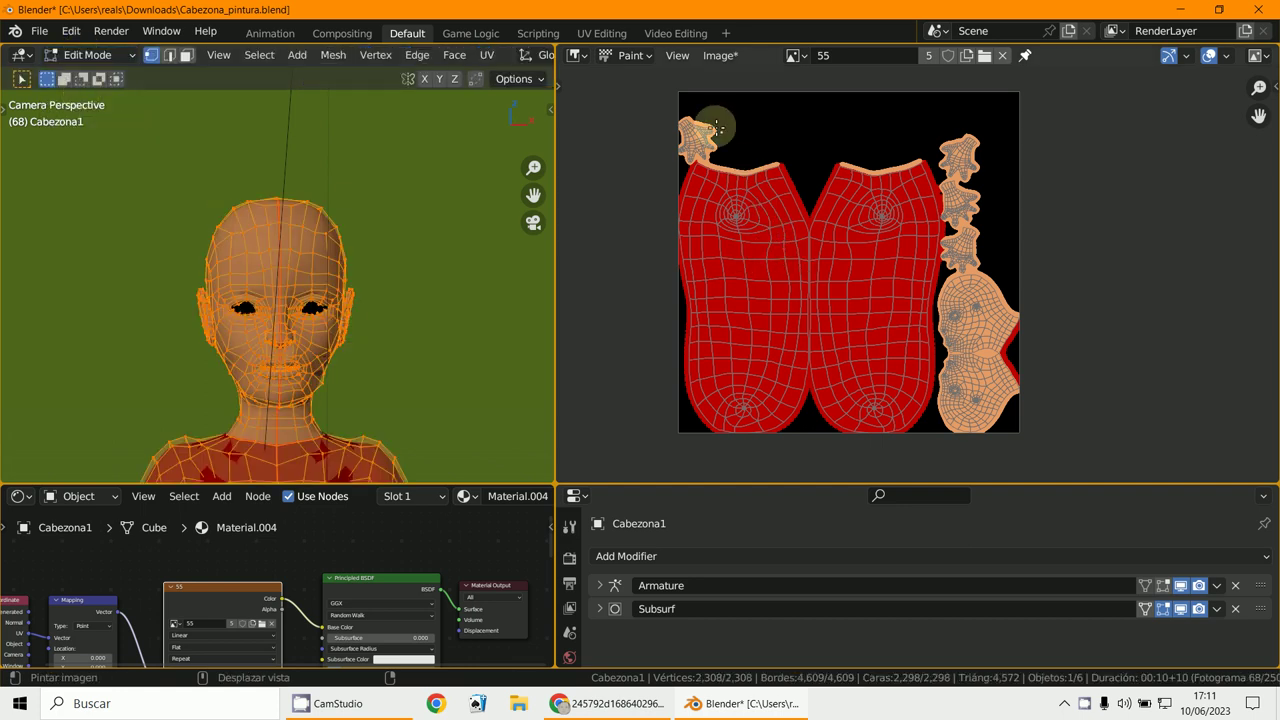
{"action": "left_click", "coordinate": [578, 56]}
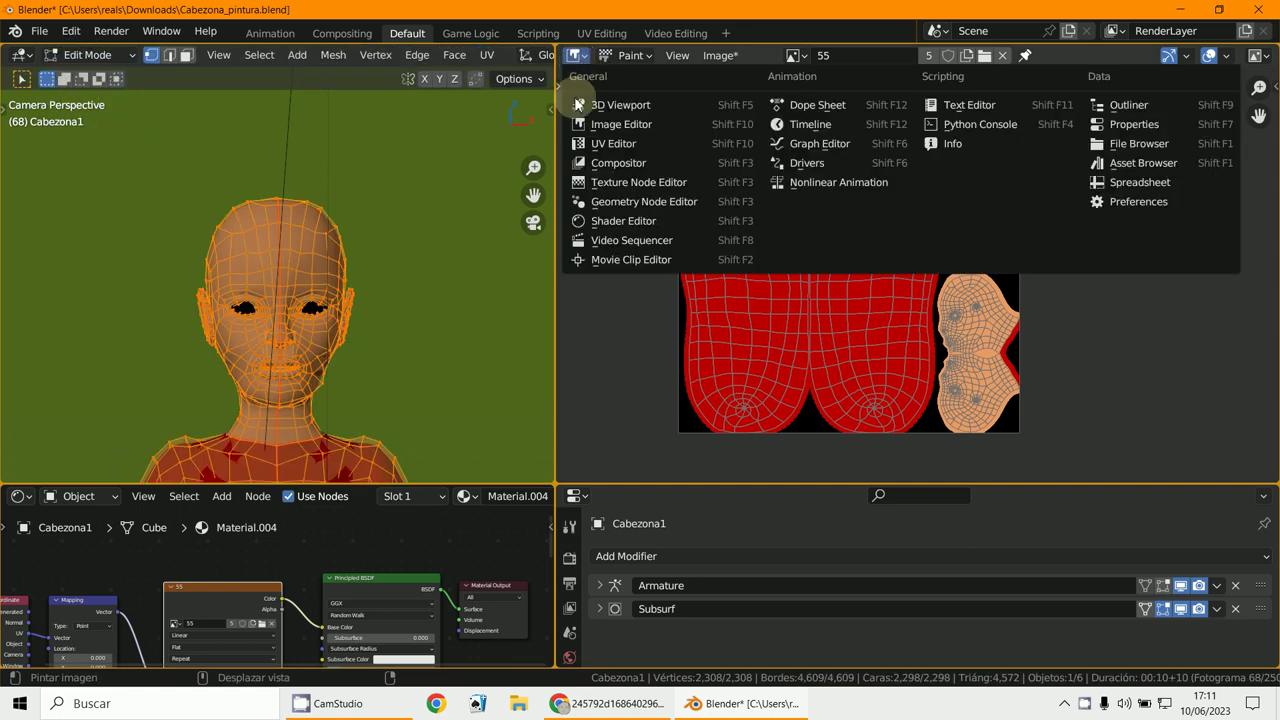
{"action": "left_click", "coordinate": [596, 144]}
{"action": "scroll", "coordinate": [663, 166], "scroll_direction": "up", "scroll_amount": 3}
{"action": "scroll", "coordinate": [1006, 240], "scroll_direction": "down", "scroll_amount": 3}
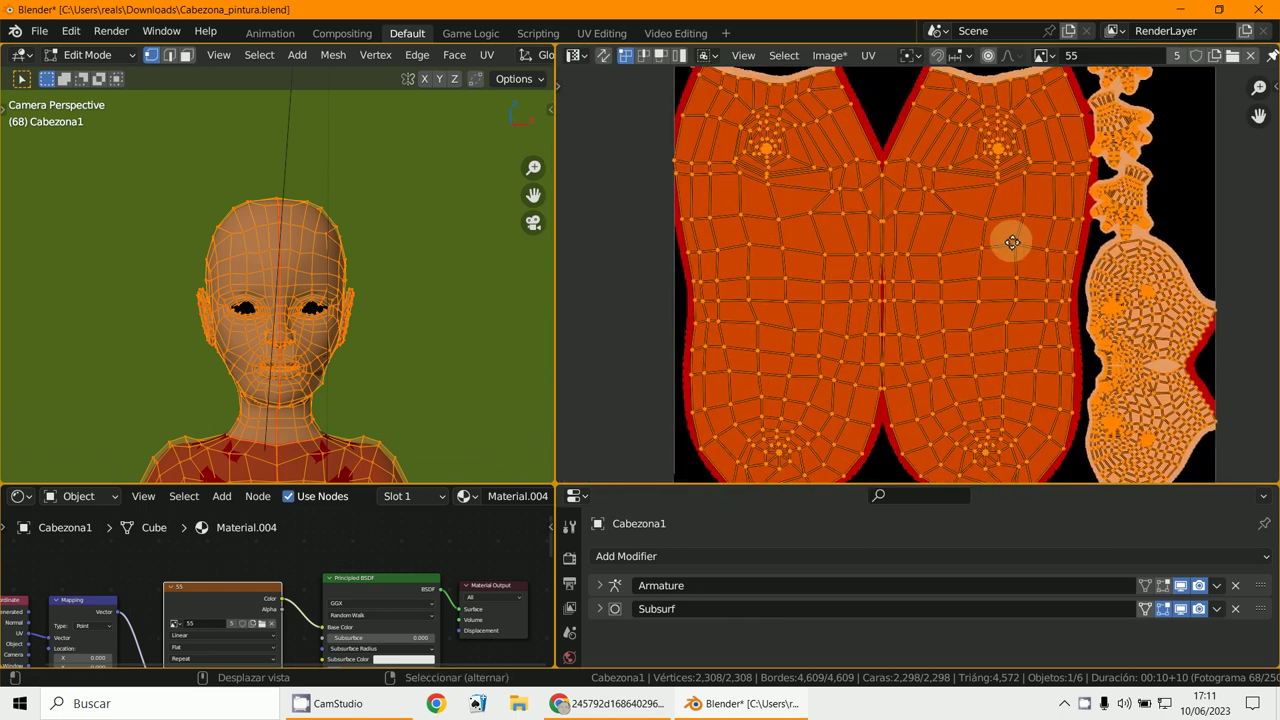
{"action": "scroll", "coordinate": [990, 288], "scroll_direction": "up", "scroll_amount": 3}
{"action": "scroll", "coordinate": [960, 300], "scroll_direction": "down", "scroll_amount": 3}
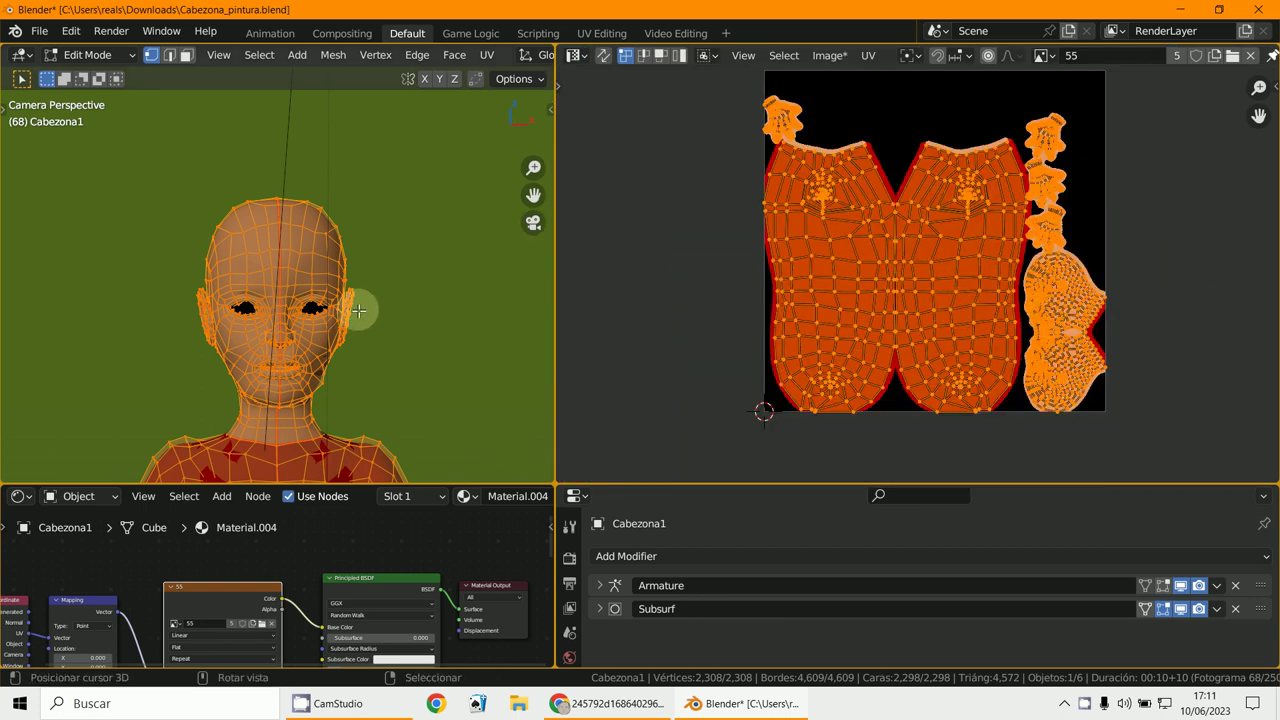
{"action": "scroll", "coordinate": [929, 264], "scroll_direction": "up", "scroll_amount": 4}
{"action": "scroll", "coordinate": [929, 306], "scroll_direction": "down", "scroll_amount": 1}
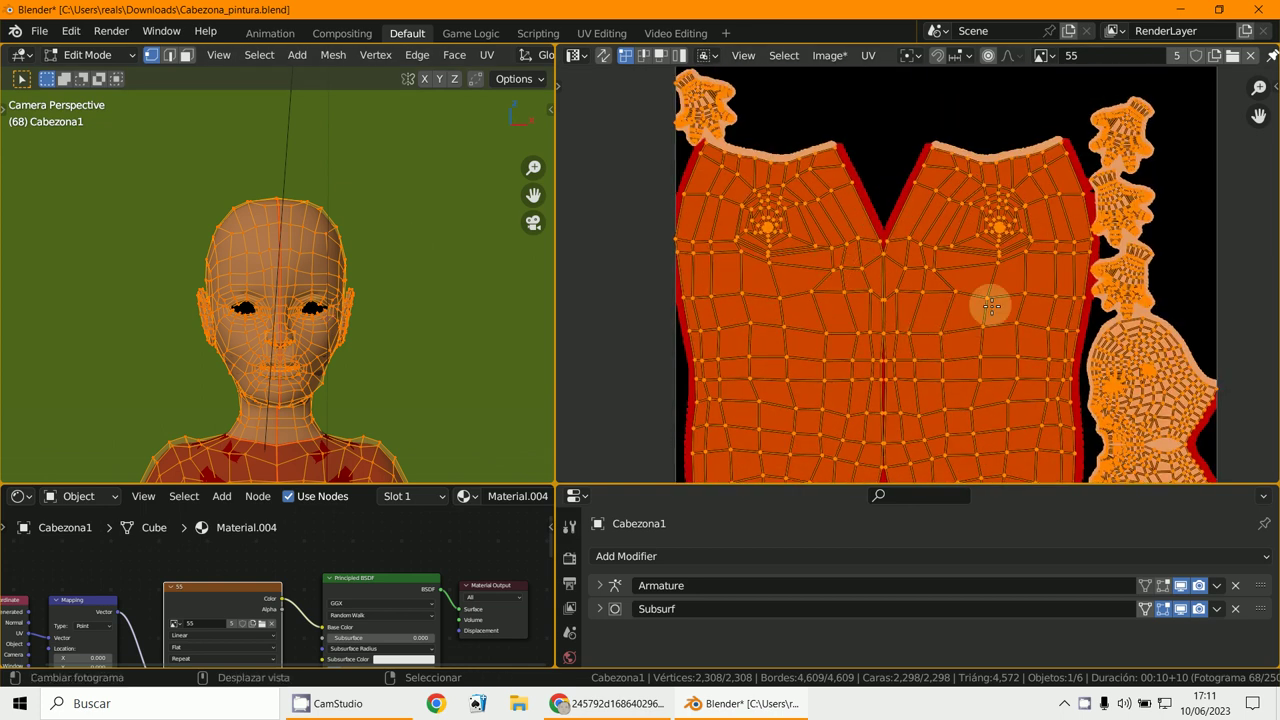
{"action": "key", "text": "Home"}
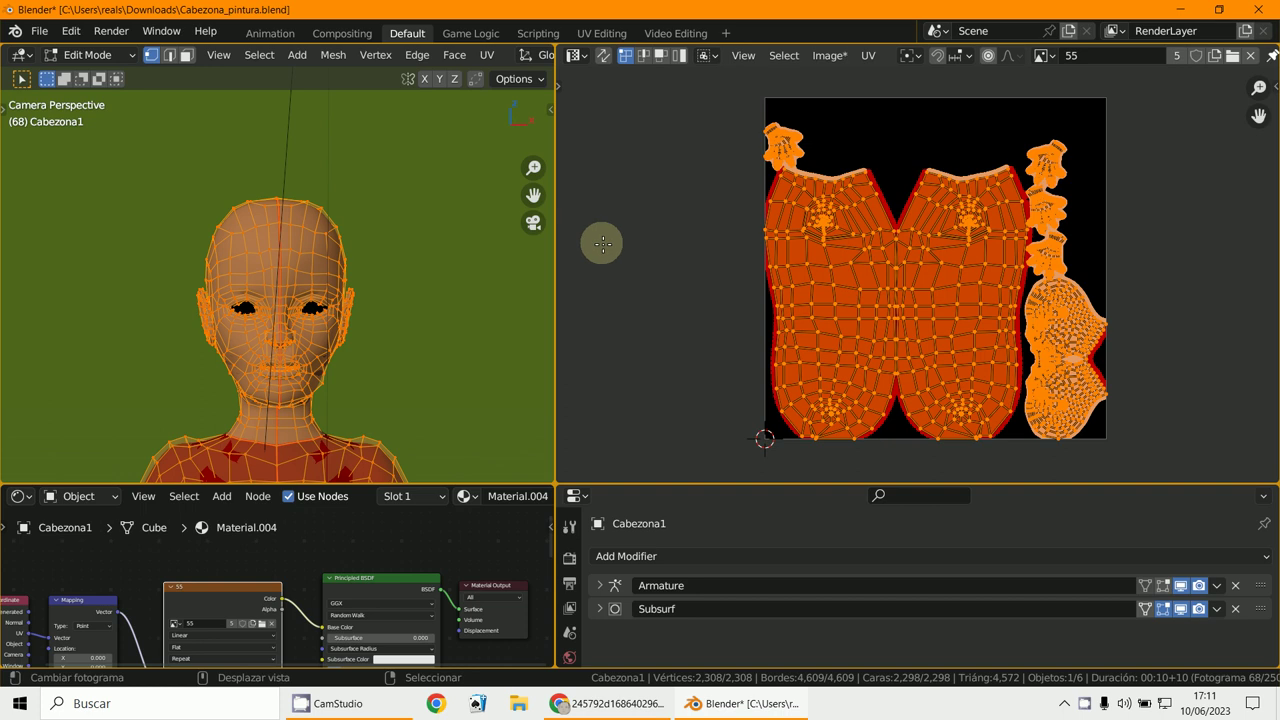
Change the UV Editor back to the Image Editor and examine the head's UV island on texture 55
{"action": "left_click", "coordinate": [580, 60]}
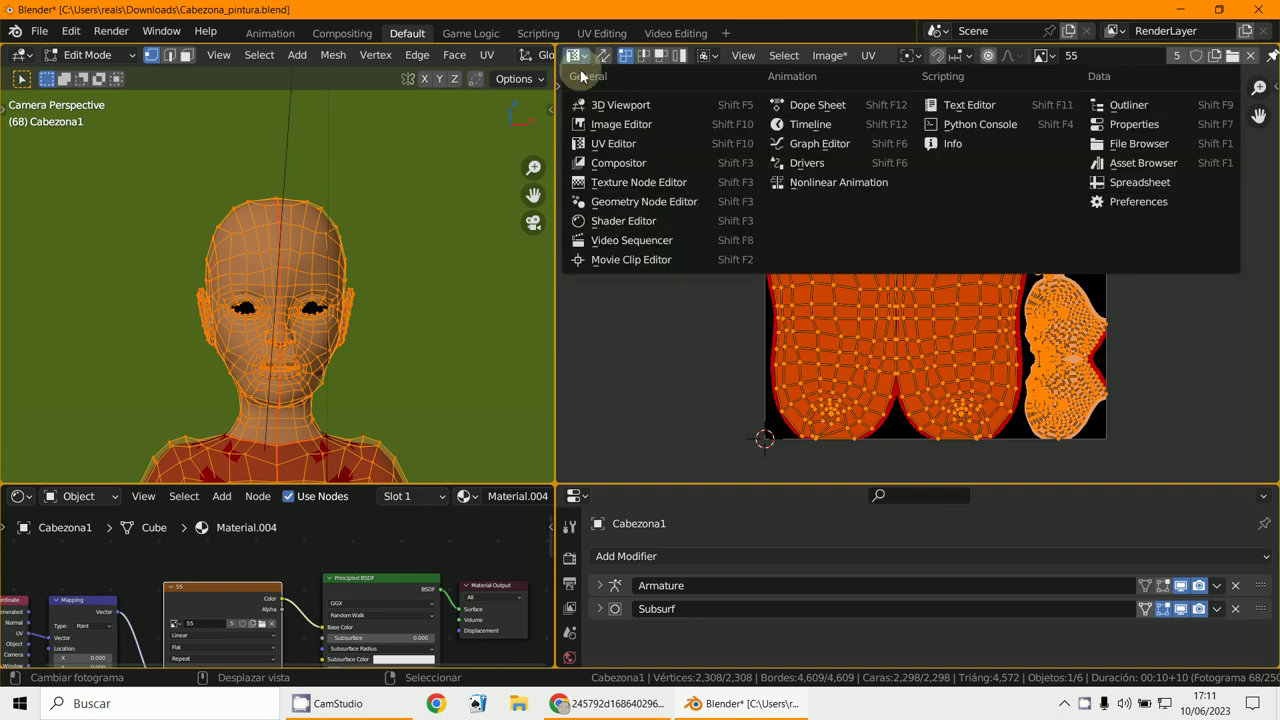
{"action": "left_click", "coordinate": [606, 125]}
{"action": "left_click", "coordinate": [631, 55]}
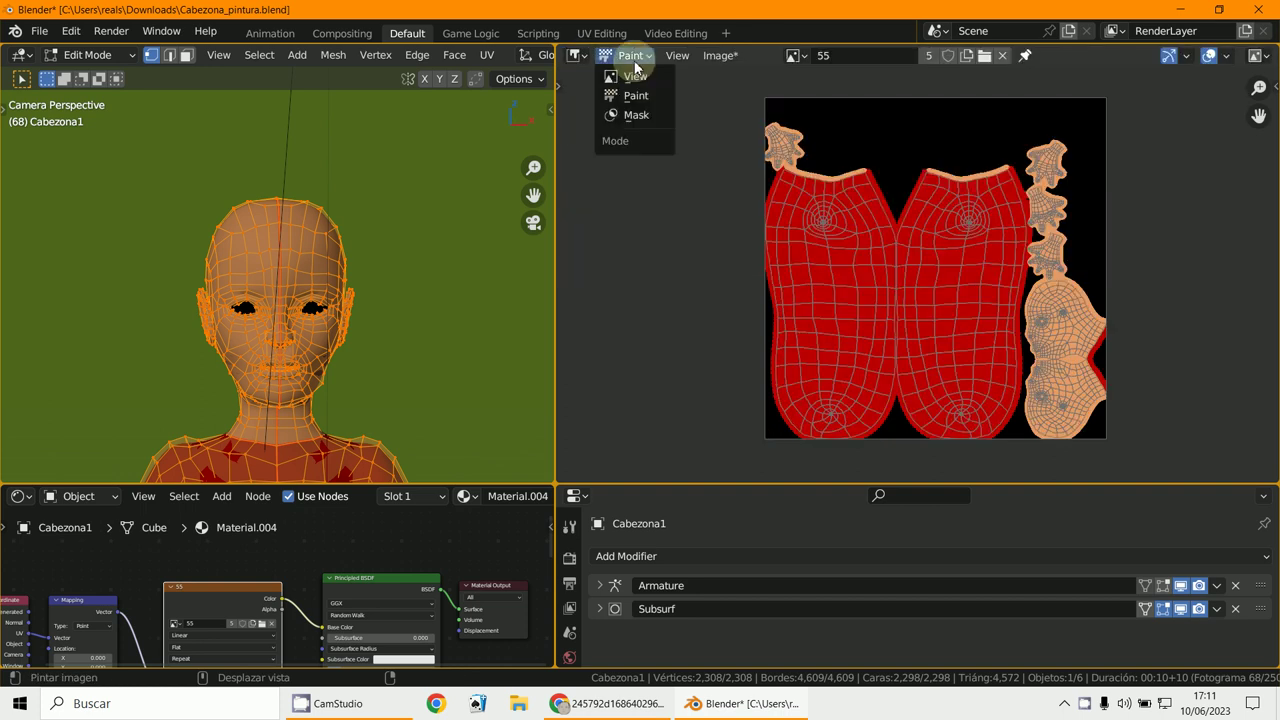
{"action": "scroll", "coordinate": [835, 205], "scroll_direction": "up", "scroll_amount": 3}
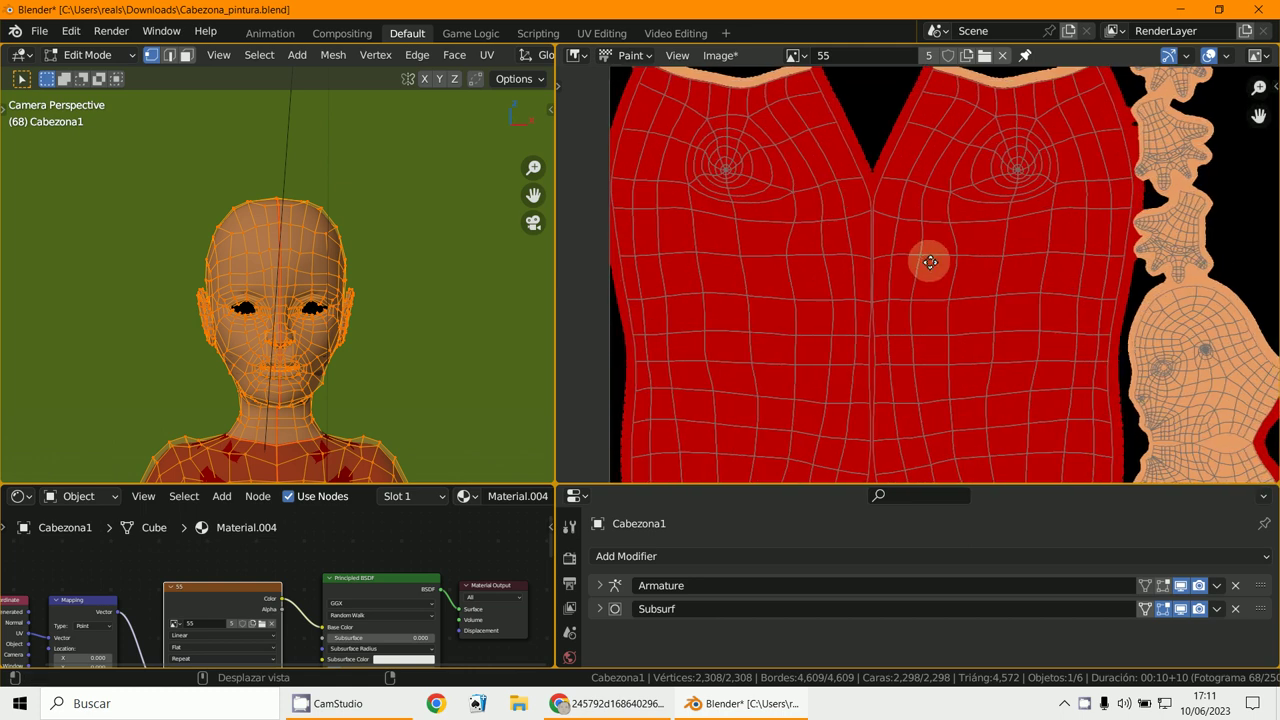
{"action": "scroll", "coordinate": [714, 186], "scroll_direction": "up", "scroll_amount": 2}
{"action": "scroll", "coordinate": [980, 349], "scroll_direction": "up", "scroll_amount": 3}
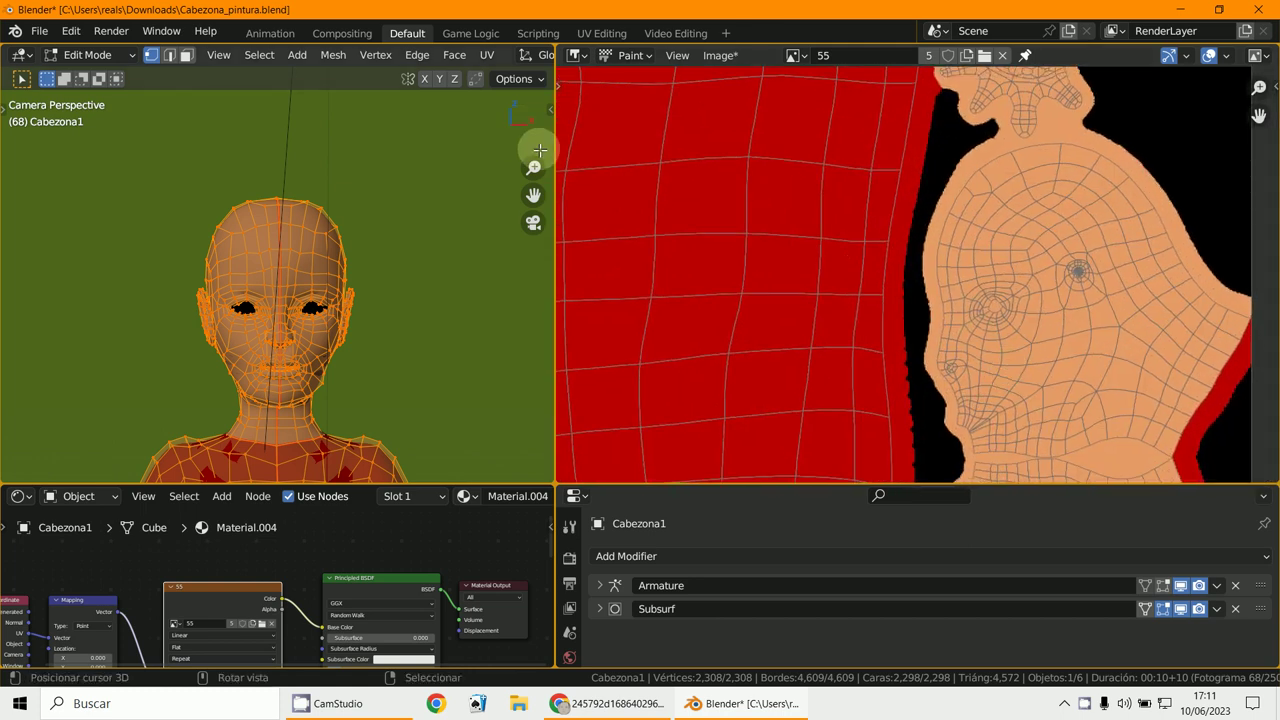
Return Cabezona1 to Texture Paint mode and widen the 3D viewport to show the X, Y and Z symmetry options
{"action": "left_click_drag", "start_coordinate": [558, 158], "coordinate": [1050, 214]}
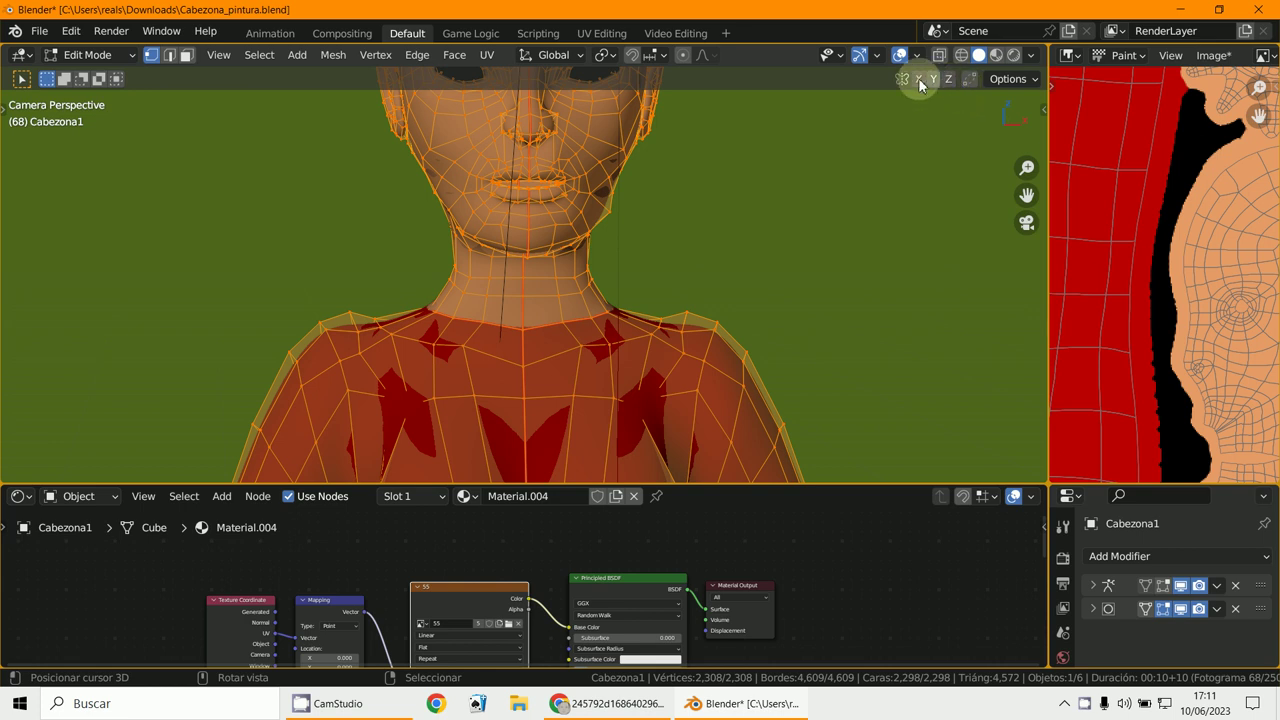
{"action": "left_click", "coordinate": [87, 55]}
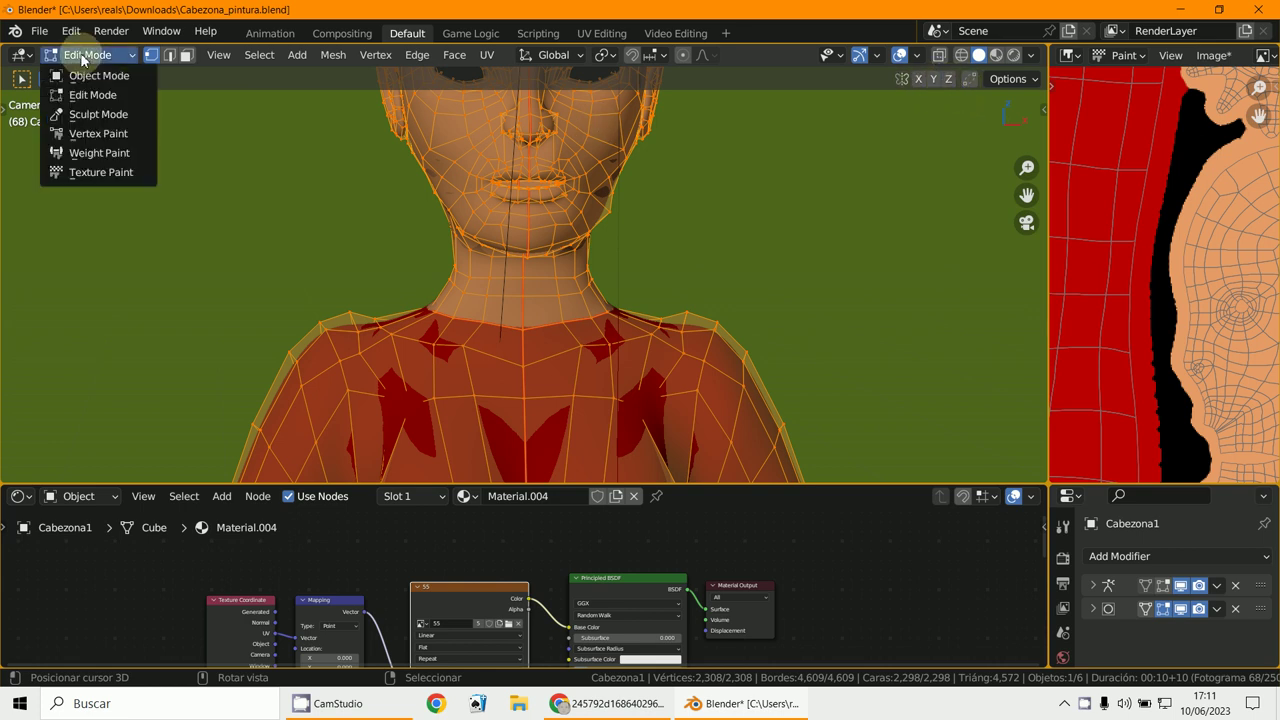
{"action": "left_click", "coordinate": [82, 173]}
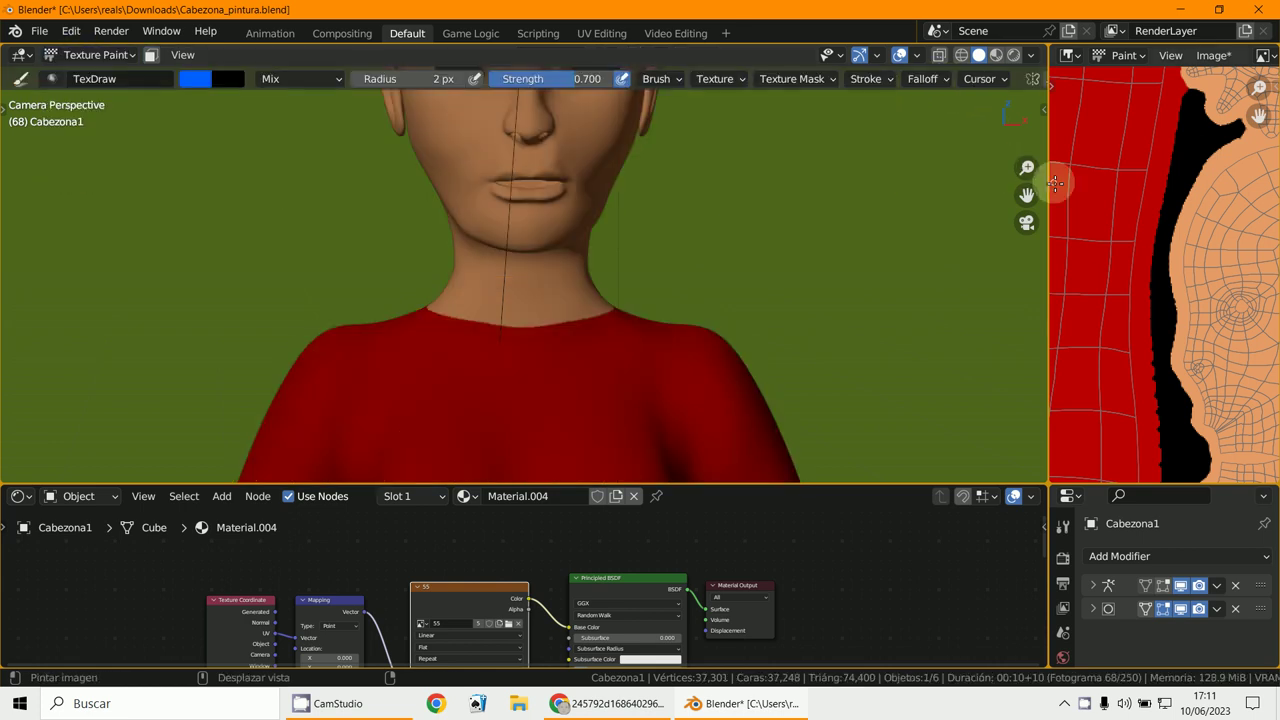
{"action": "left_click_drag", "start_coordinate": [1050, 183], "coordinate": [1243, 190]}
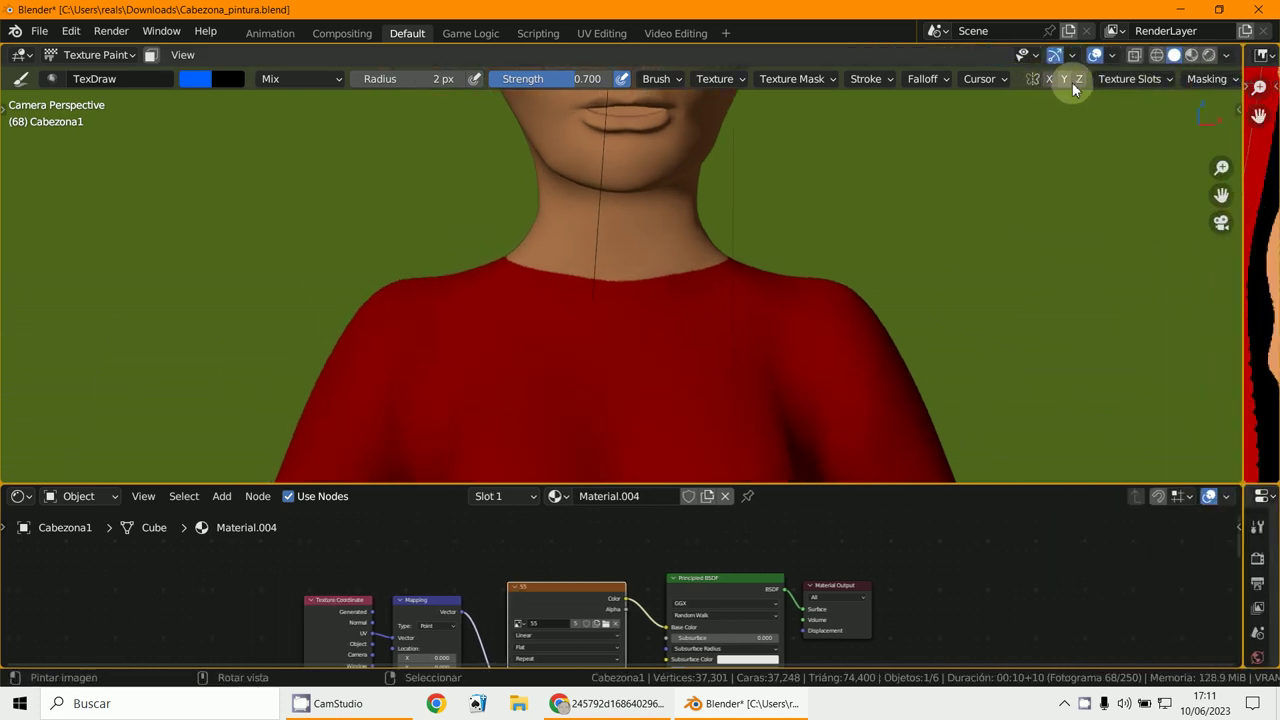
Try a small blue stroke on the cheek area of the head's UV island in the Image Editor, and undo it
{"action": "left_click_drag", "start_coordinate": [1245, 207], "coordinate": [480, 300]}
{"action": "scroll", "coordinate": [881, 339], "scroll_direction": "up", "scroll_amount": 2}
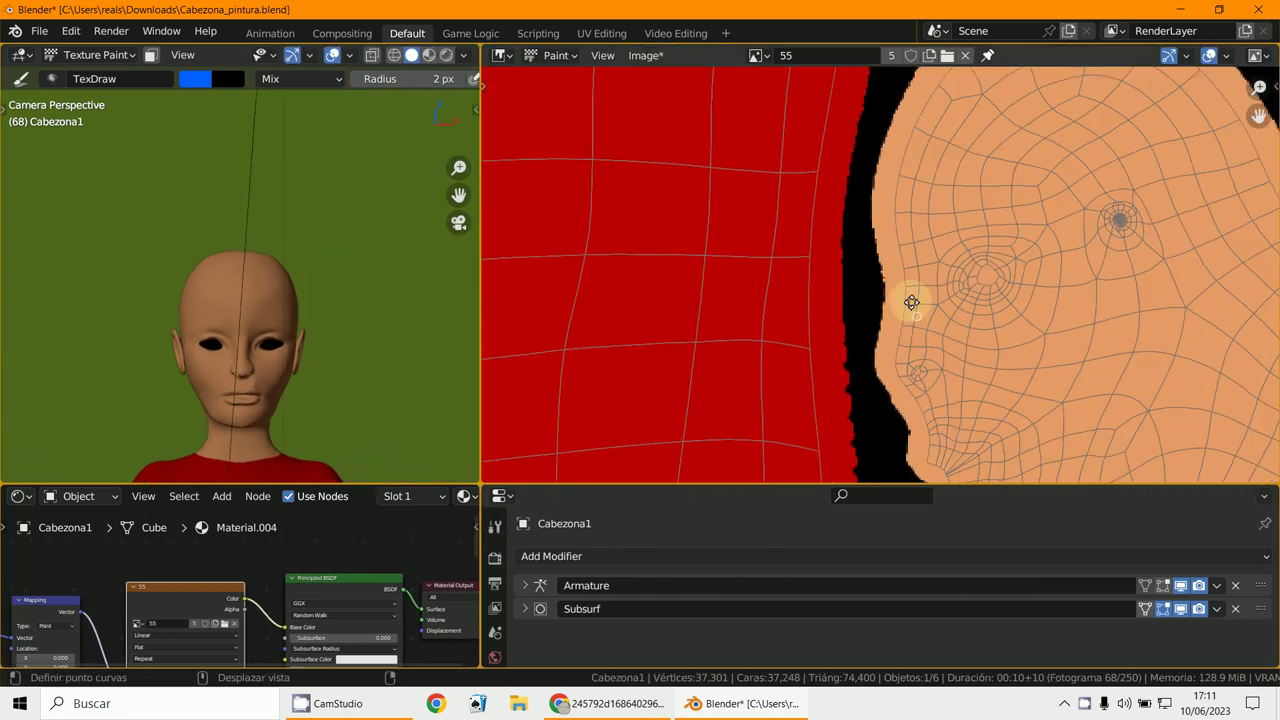
{"action": "middle_click_drag", "start_coordinate": [911, 300], "coordinate": [889, 229]}
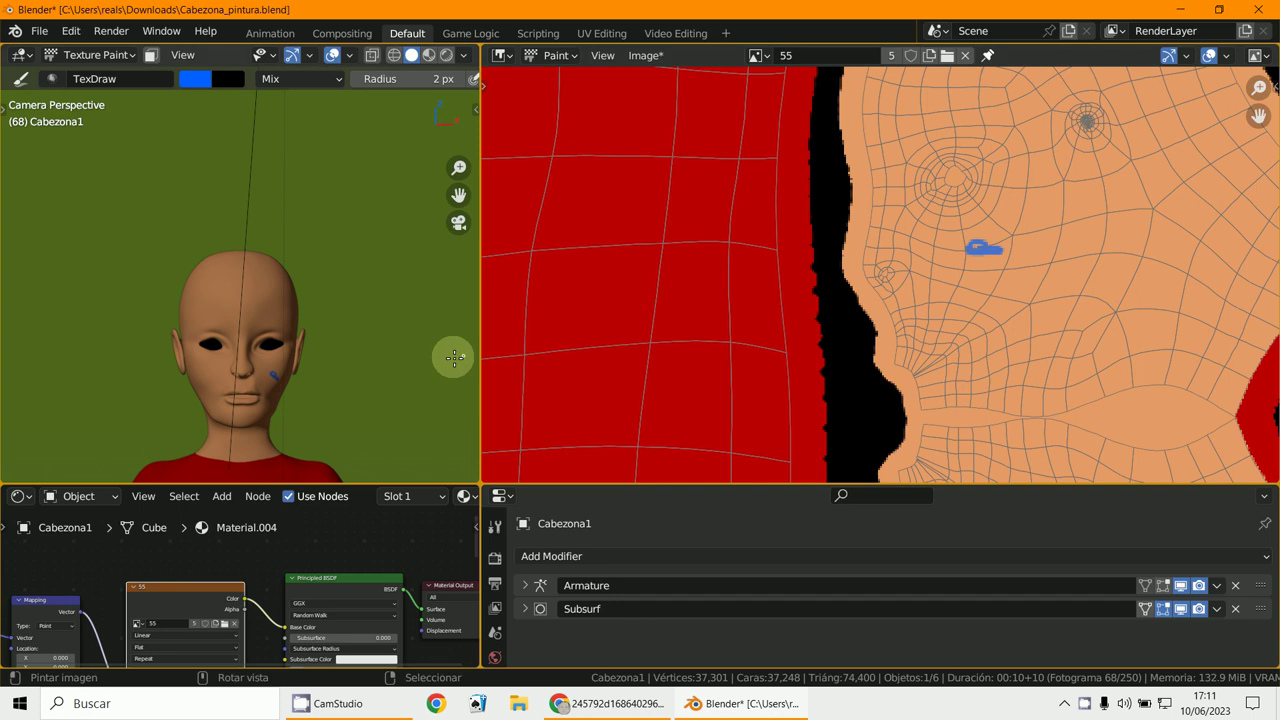
{"action": "scroll", "coordinate": [420, 365], "scroll_direction": "up", "scroll_amount": 6}
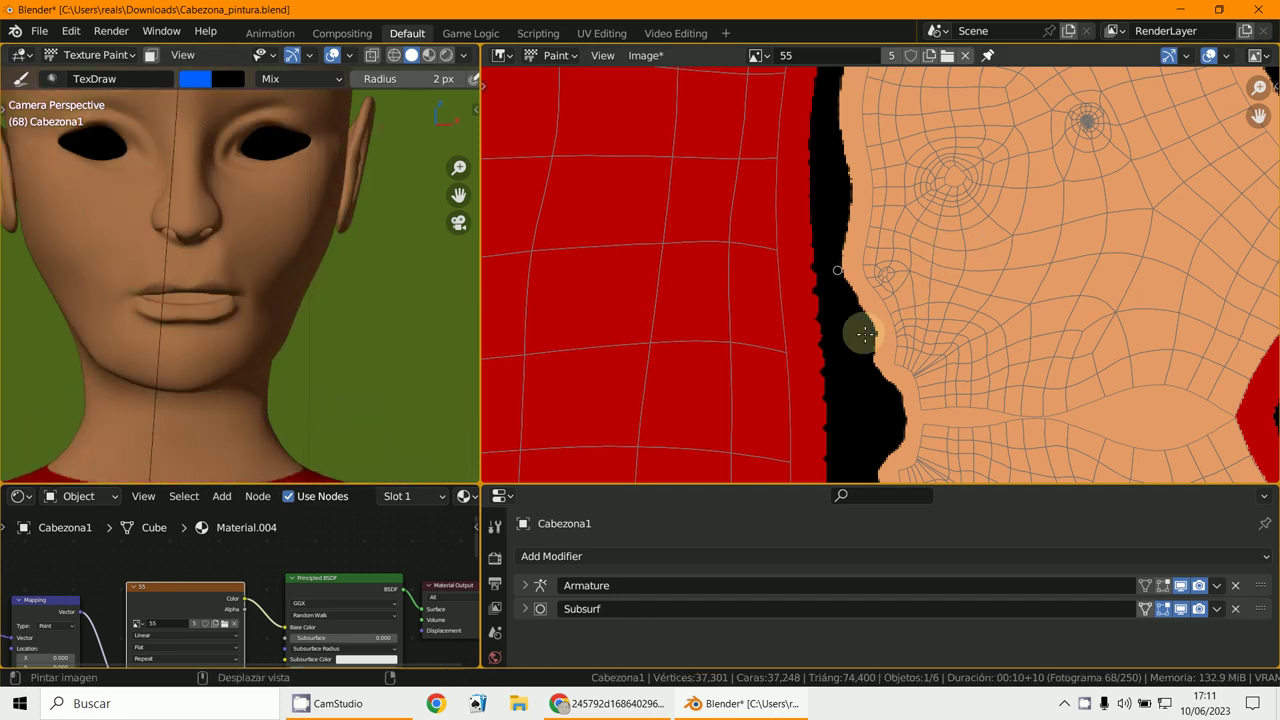
{"action": "middle_click_drag", "start_coordinate": [1091, 320], "coordinate": [1095, 334]}
{"action": "scroll", "coordinate": [1095, 334], "scroll_direction": "down", "scroll_amount": 4}
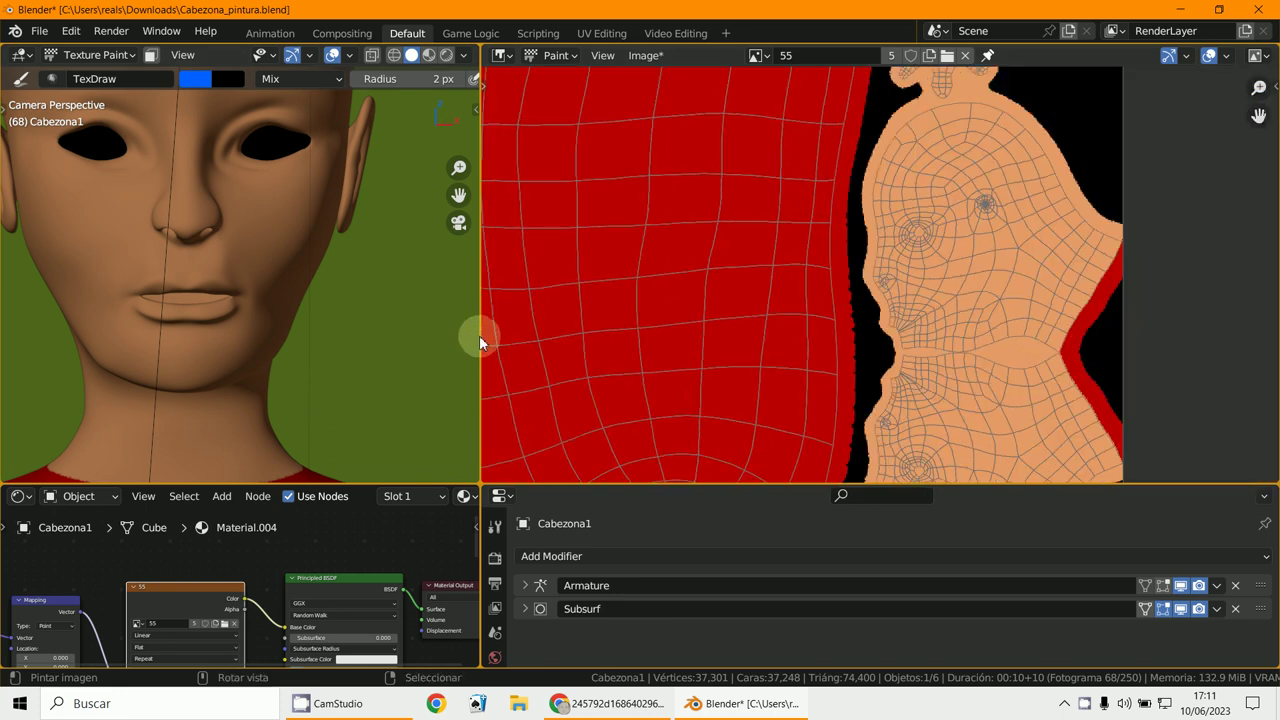
Enable X-axis mirror symmetry for texture painting and paint small blue marks on the cheek and beside the nose in the 3D viewport
{"action": "left_click_drag", "start_coordinate": [479, 335], "coordinate": [1072, 391]}
{"action": "scroll", "coordinate": [900, 285], "scroll_direction": "up", "scroll_amount": 3, "text": "shift"}
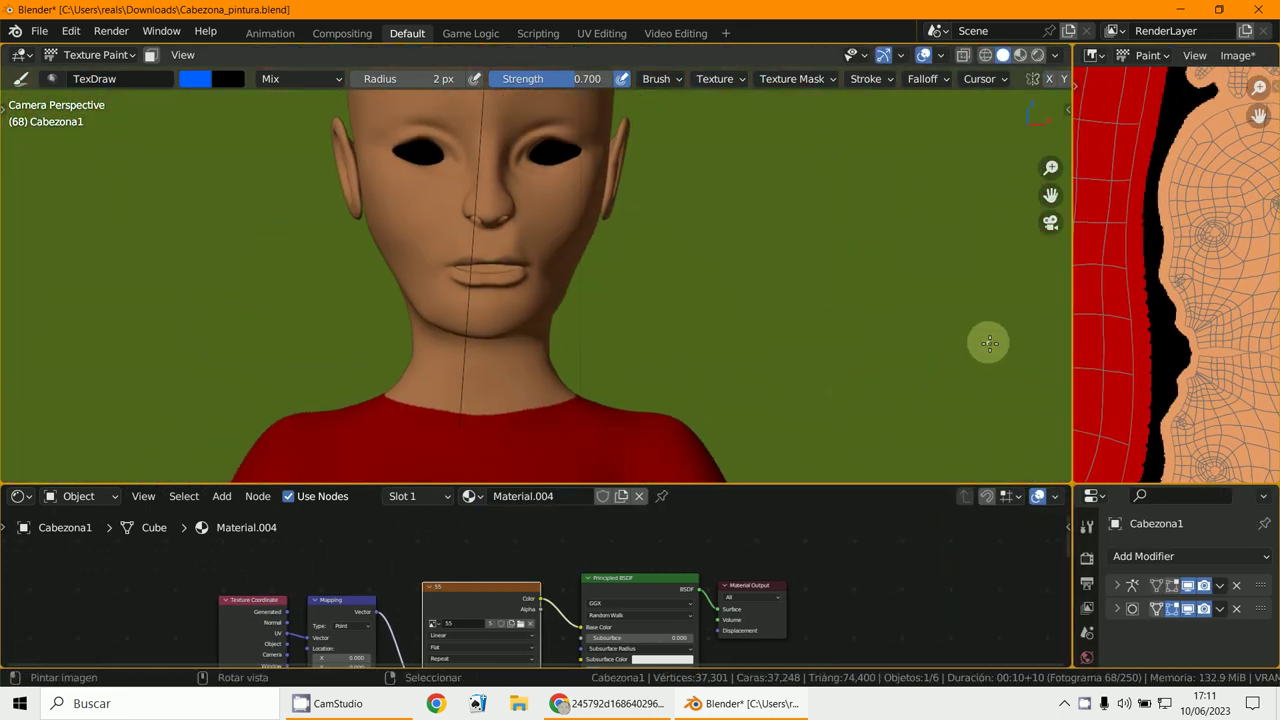
{"action": "scroll", "coordinate": [990, 330], "scroll_direction": "down", "scroll_amount": 1}
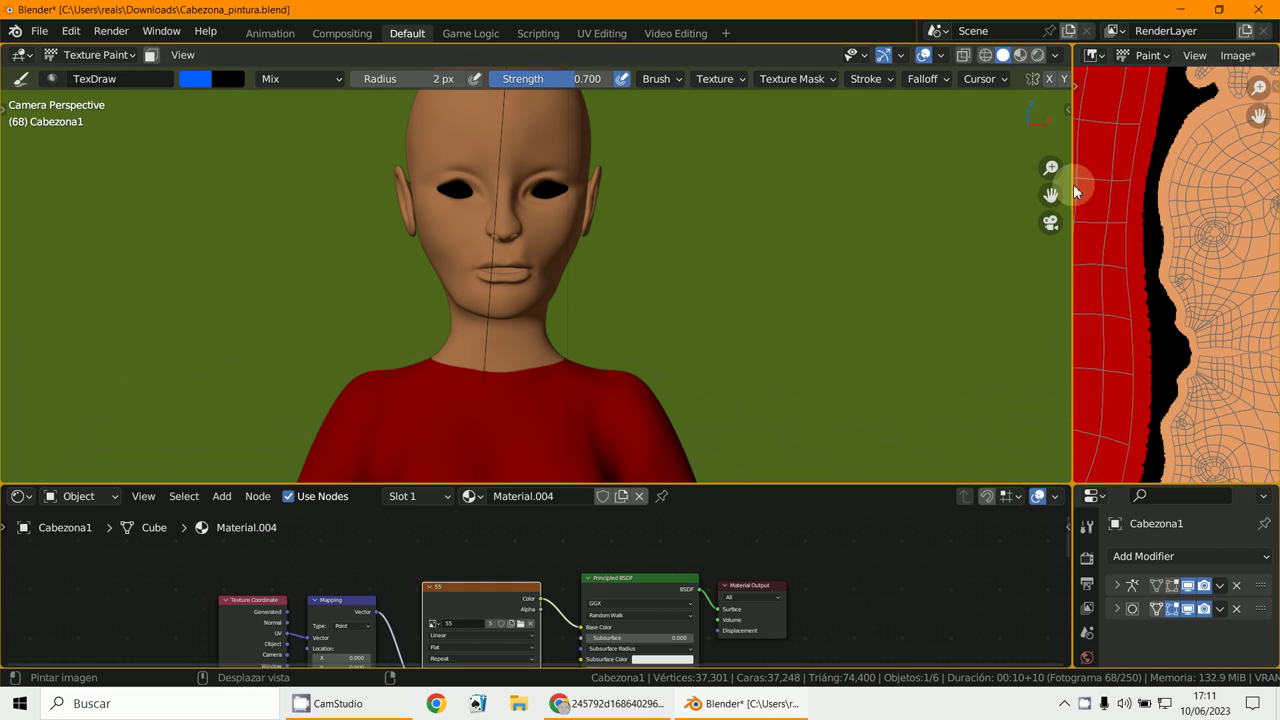
{"action": "left_click_drag", "start_coordinate": [1073, 185], "coordinate": [1185, 150]}
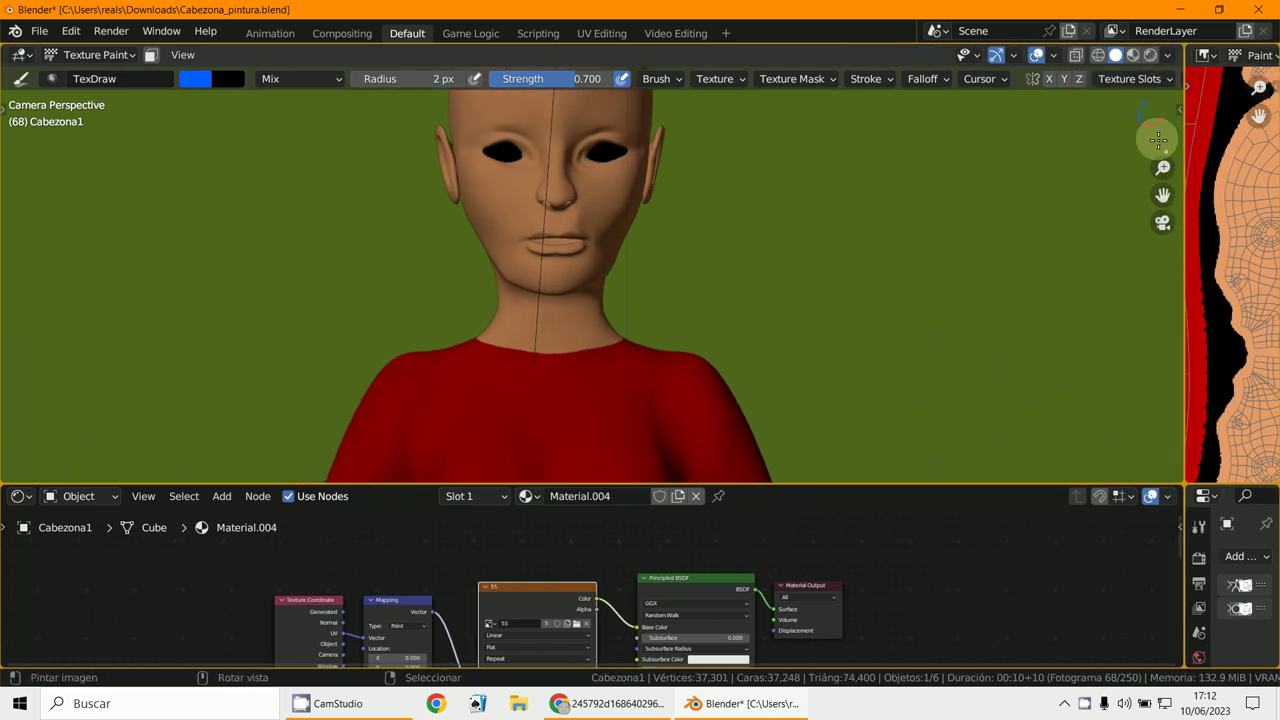
{"action": "left_click", "coordinate": [1049, 79]}
{"action": "scroll", "coordinate": [797, 271], "scroll_direction": "up", "scroll_amount": 3}
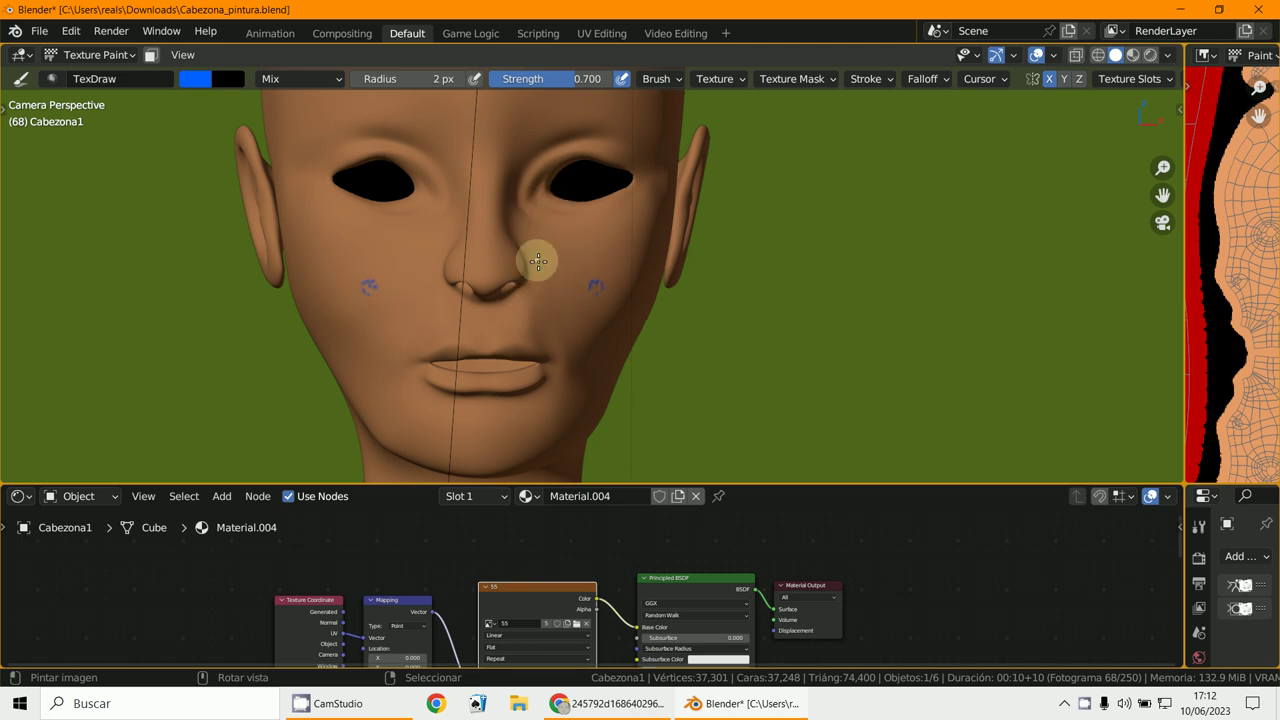
{"action": "left_click_drag", "start_coordinate": [531, 248], "coordinate": [546, 286]}
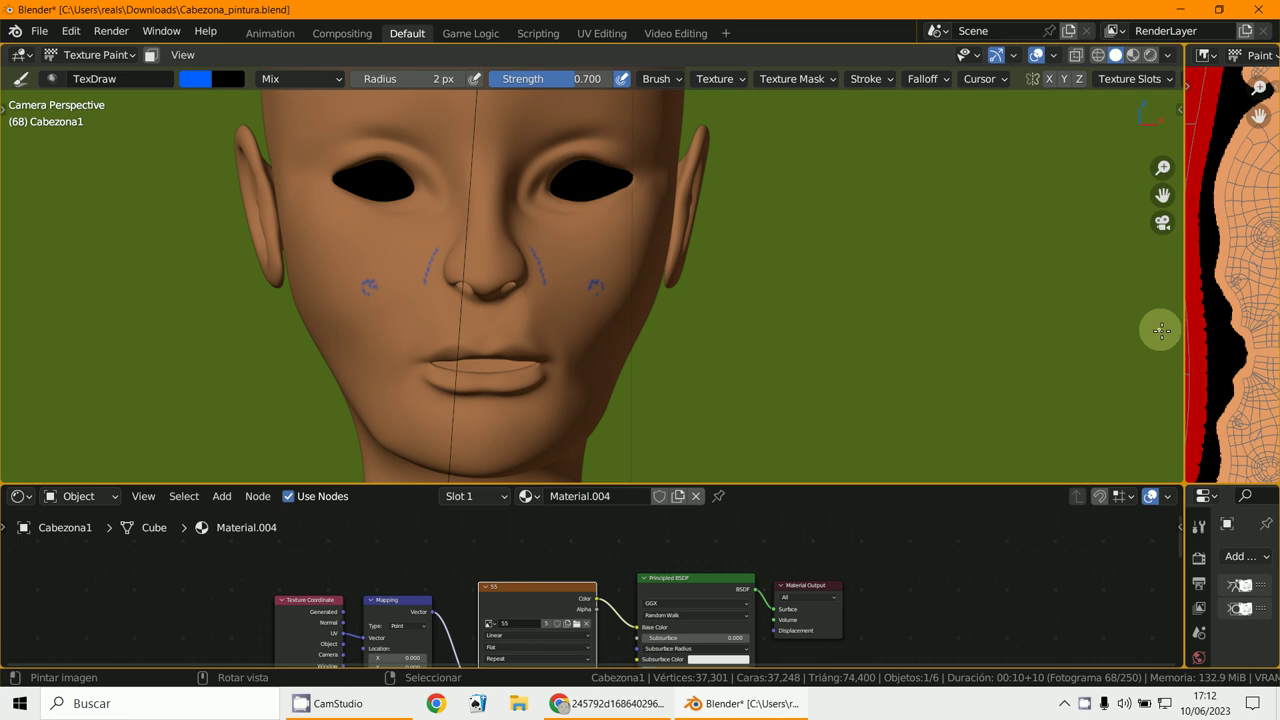
Widen the texture editor area, set it to the Image Editor and switch its mode from View to Paint
{"action": "left_click_drag", "start_coordinate": [1182, 339], "coordinate": [491, 345]}
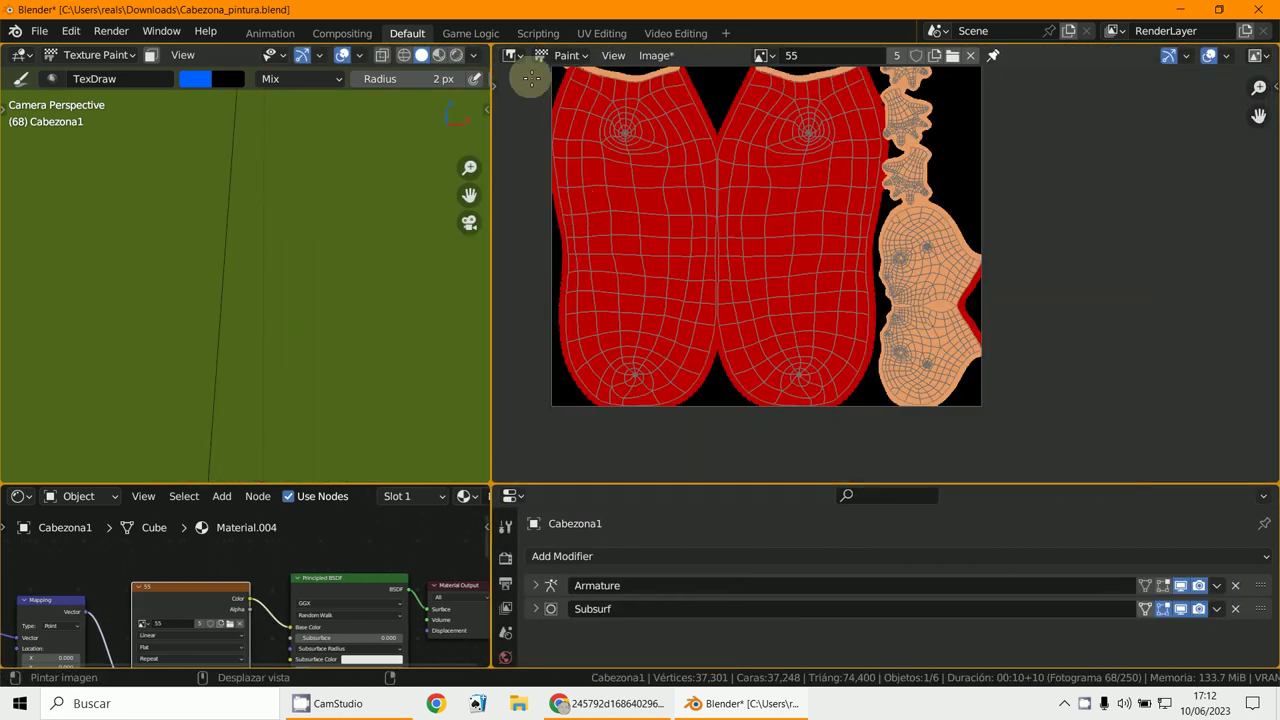
{"action": "left_click", "coordinate": [513, 56]}
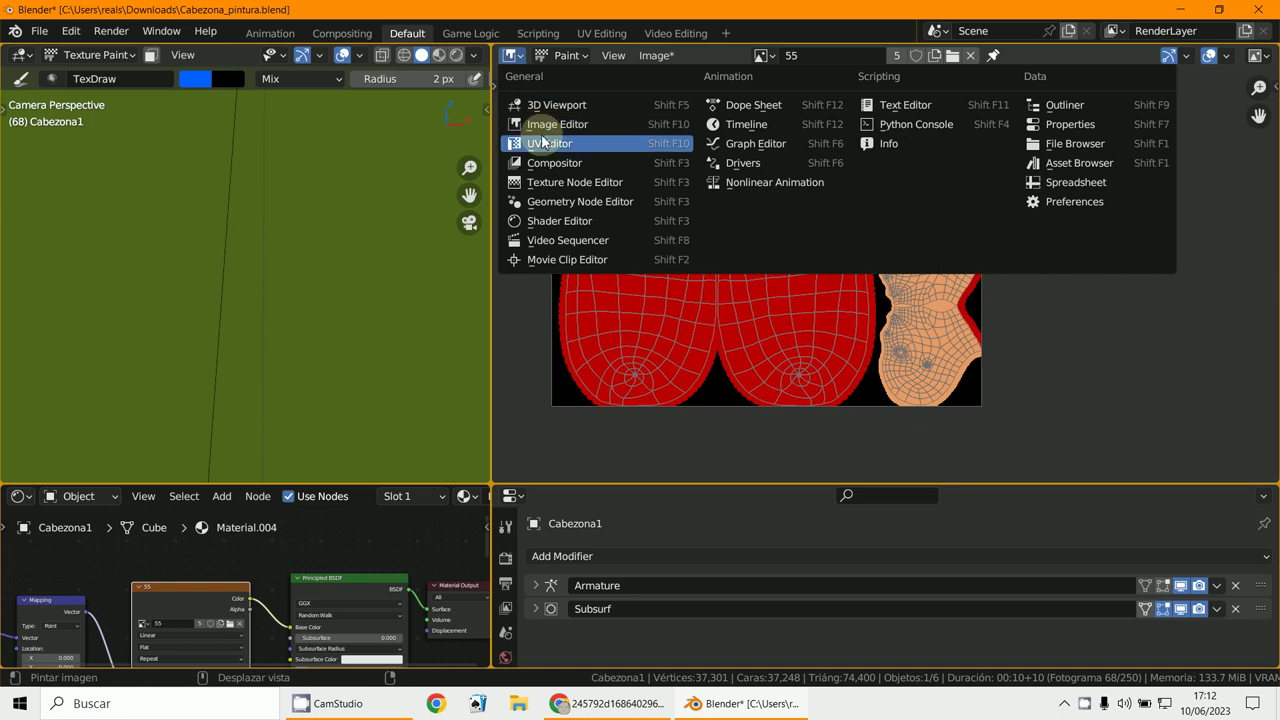
{"action": "left_click", "coordinate": [553, 124]}
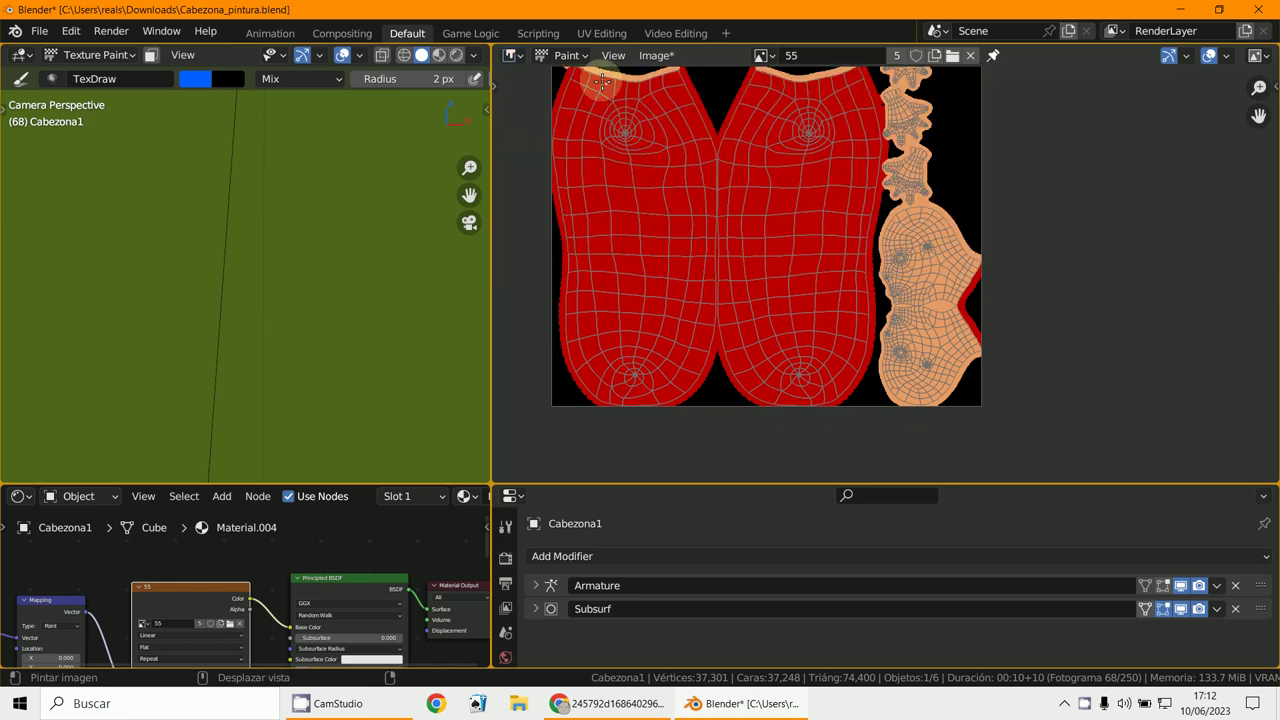
{"action": "left_click", "coordinate": [563, 56]}
{"action": "left_click", "coordinate": [572, 60]}
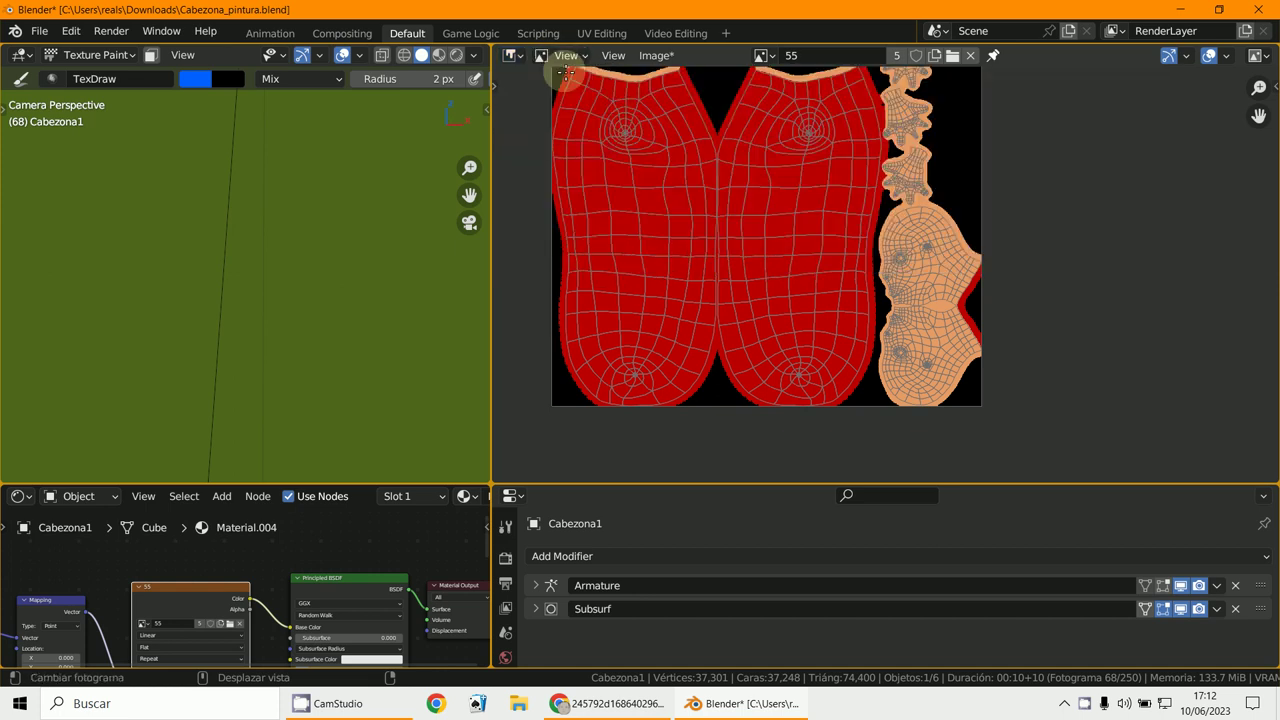
{"action": "left_click", "coordinate": [566, 56]}
{"action": "left_click", "coordinate": [570, 95]}
{"action": "left_click", "coordinate": [566, 58]}
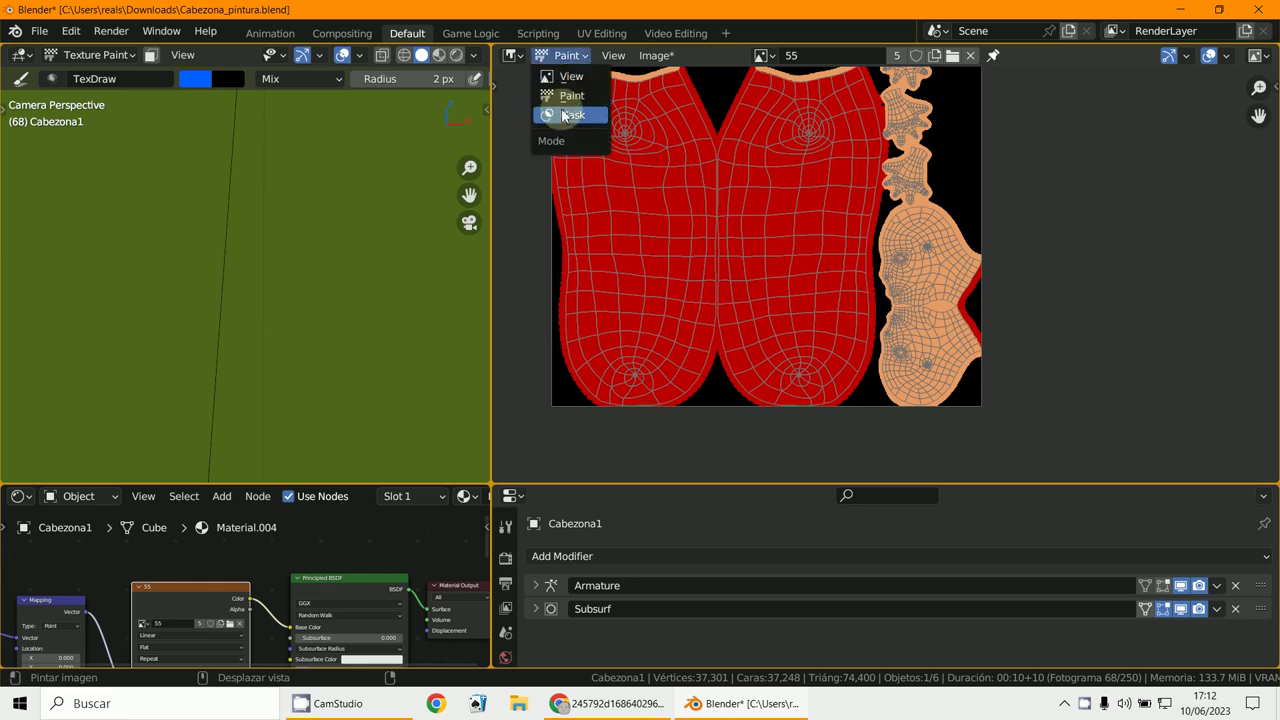
{"action": "left_click", "coordinate": [562, 94]}
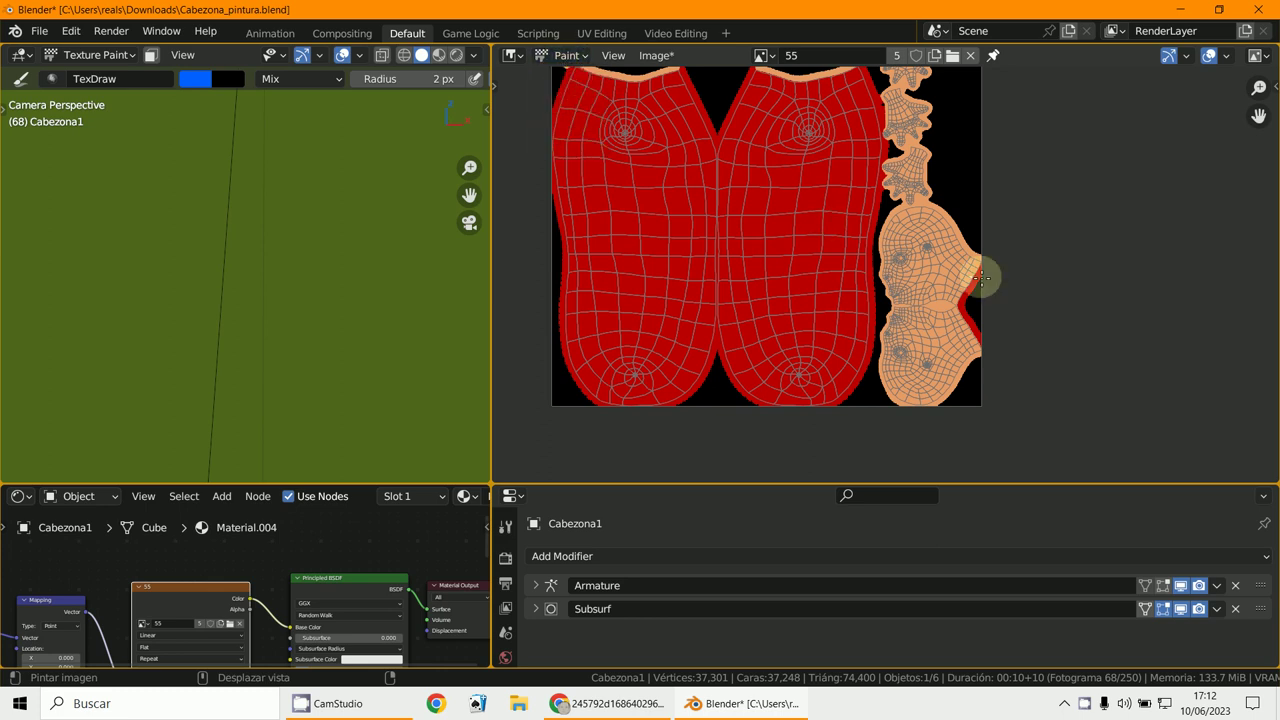
Set the brush colour to orange in the Image Editor's brush settings and paint a small scribble on the right-hand red body island
{"action": "middle_click_drag", "start_coordinate": [1086, 264], "coordinate": [1134, 316]}
{"action": "key", "text": "n"}
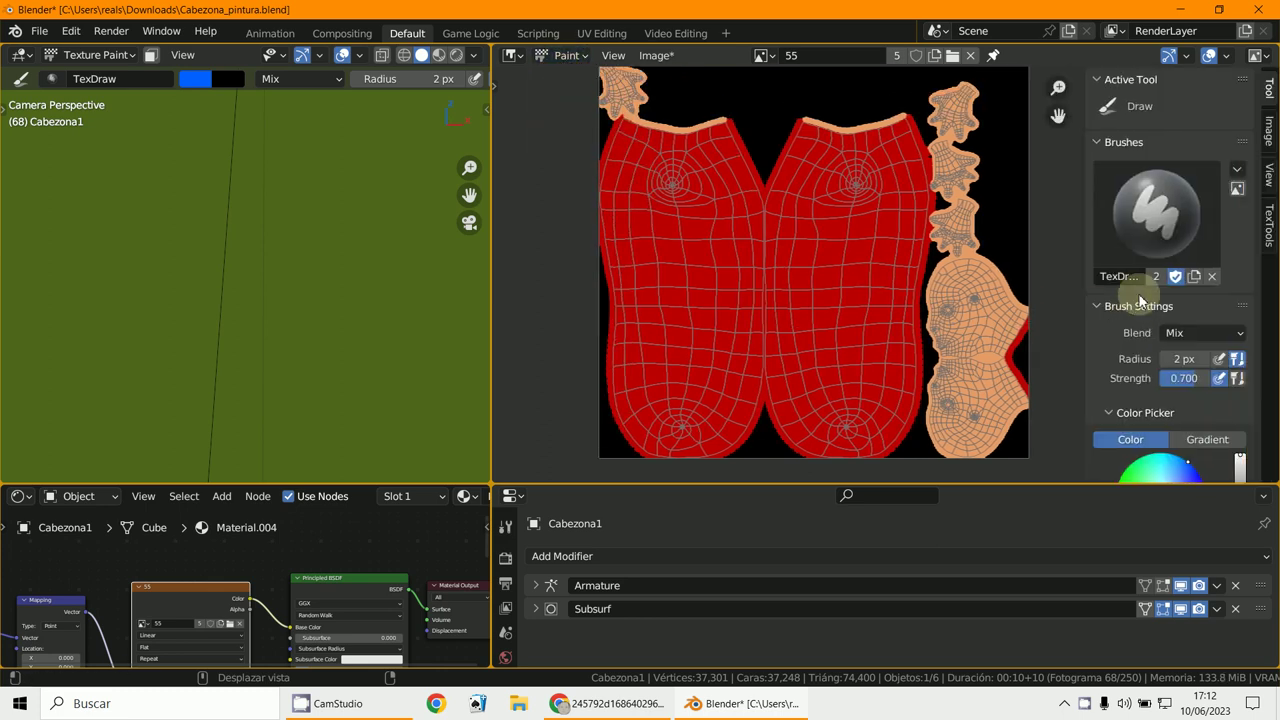
{"action": "scroll", "coordinate": [1157, 268], "scroll_direction": "down", "scroll_amount": 2}
{"action": "scroll", "coordinate": [1215, 194], "scroll_direction": "up", "scroll_amount": 2}
{"action": "scroll", "coordinate": [1199, 221], "scroll_direction": "down", "scroll_amount": 5}
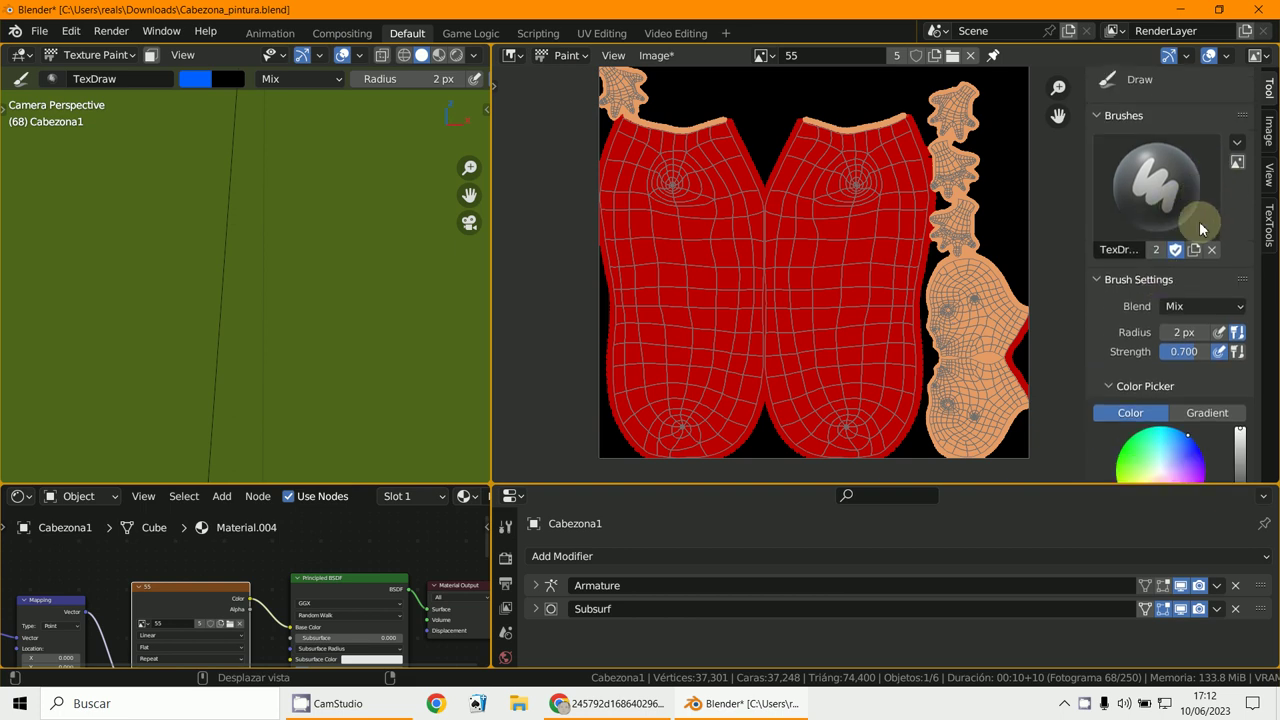
{"action": "scroll", "coordinate": [1163, 285], "scroll_direction": "down", "scroll_amount": 5}
{"action": "scroll", "coordinate": [1154, 269], "scroll_direction": "up", "scroll_amount": 3}
{"action": "key", "text": "s"}
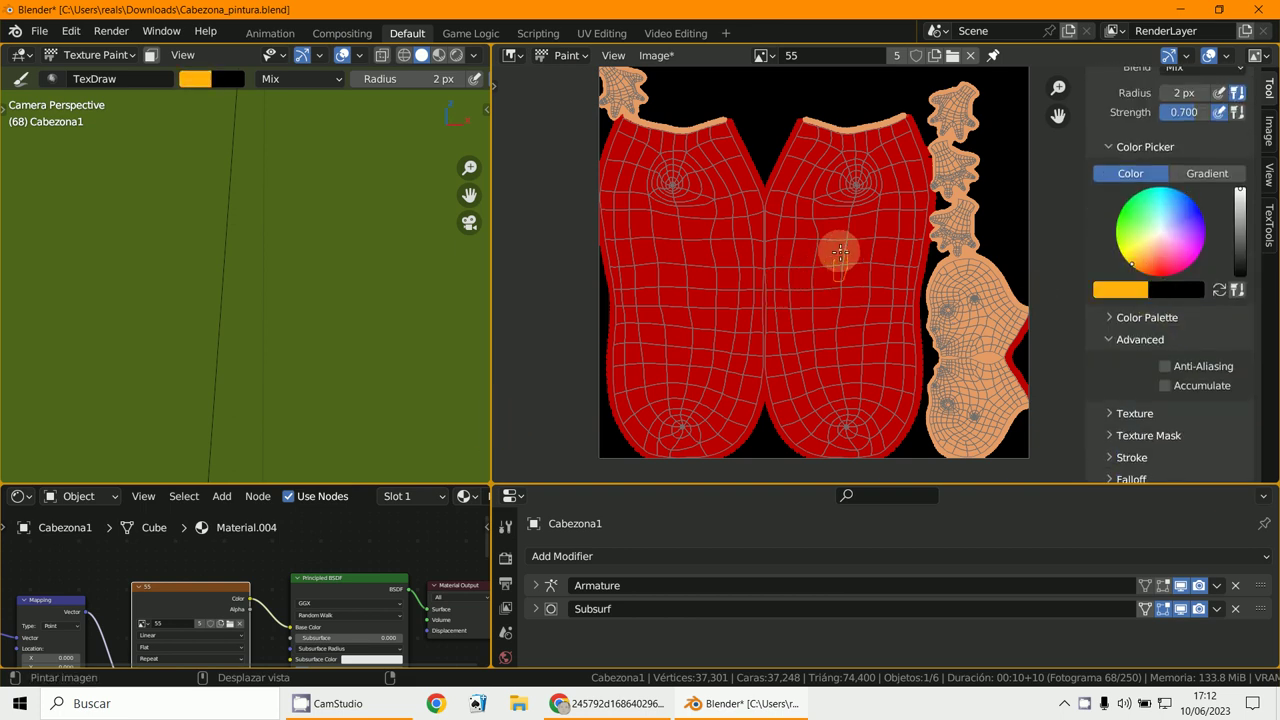
Examine the painted scribble on the side of the character's waist in the 3D viewport and on the texture
{"action": "scroll", "coordinate": [397, 311], "scroll_direction": "down", "scroll_amount": 8}
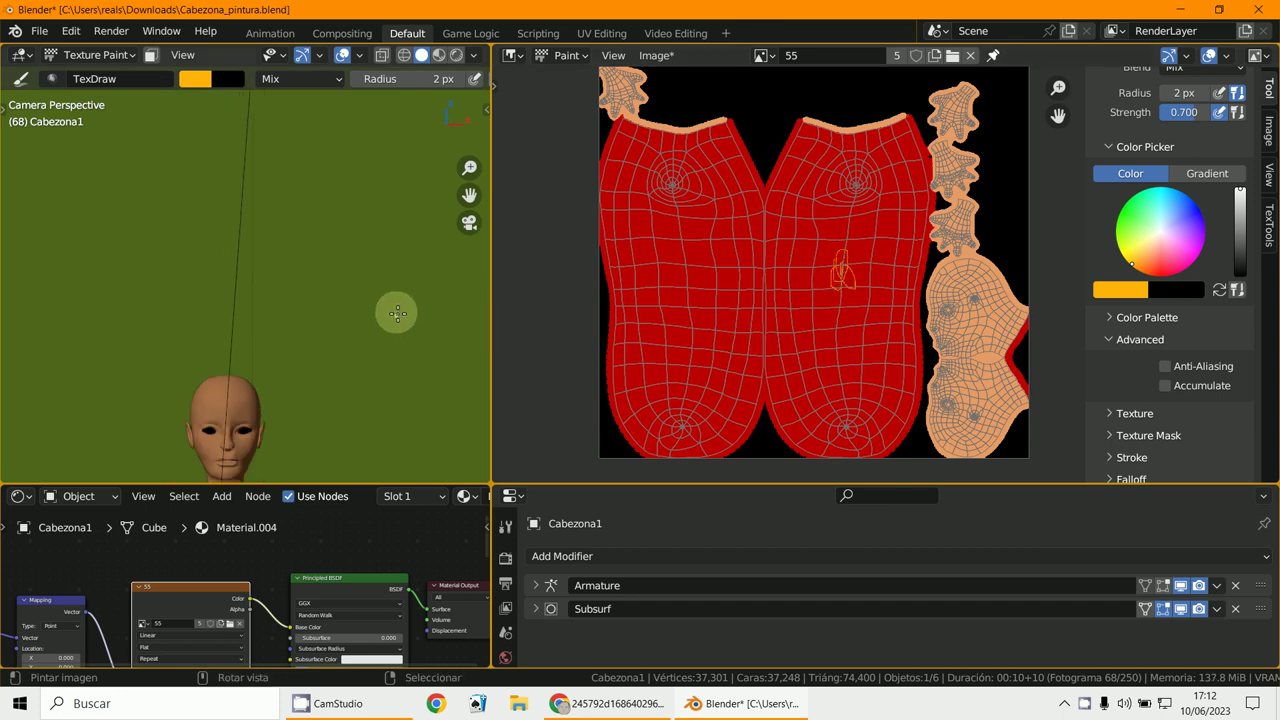
{"action": "middle_click_drag", "start_coordinate": [391, 237], "coordinate": [374, 276]}
{"action": "scroll", "coordinate": [374, 276], "scroll_direction": "down", "scroll_amount": 3}
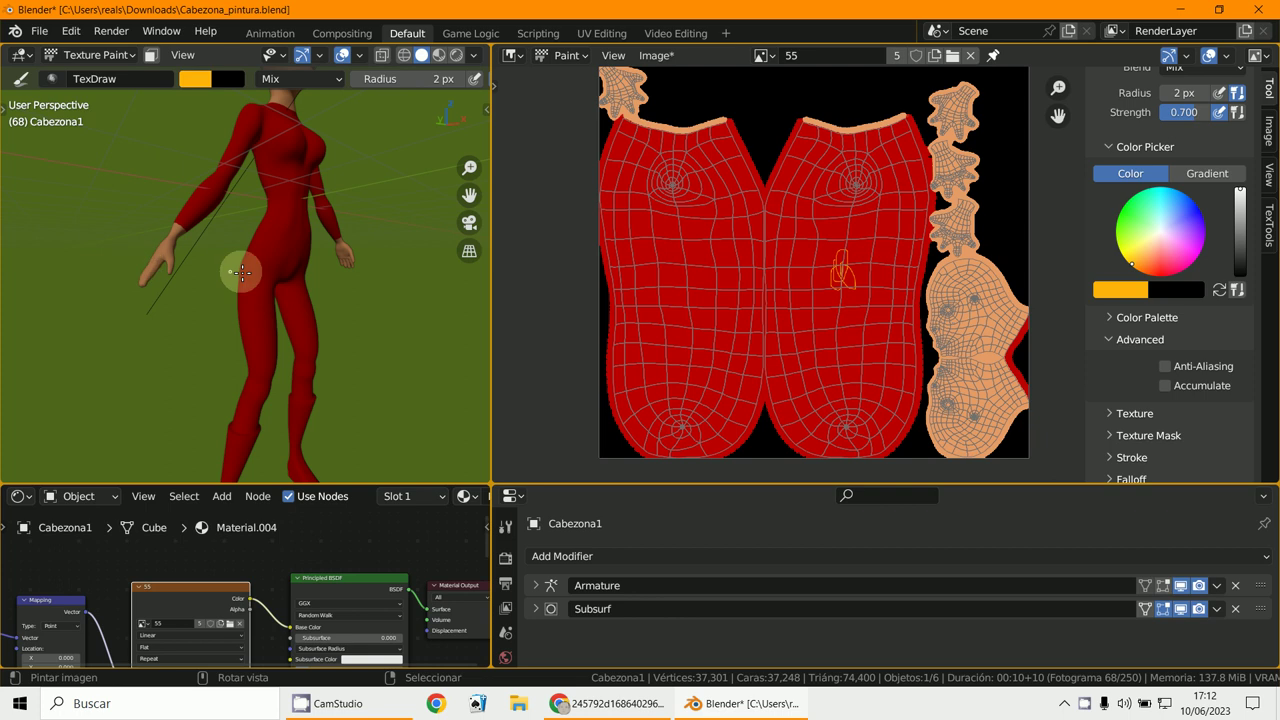
{"action": "scroll", "coordinate": [237, 271], "scroll_direction": "up", "scroll_amount": 5}
{"action": "middle_click_drag", "start_coordinate": [528, 227], "coordinate": [523, 362]}
{"action": "mouse_move", "coordinate": [189, 220]}
{"action": "middle_mouse_down"}
{"action": "mouse_move", "coordinate": [200, 300]}
{"action": "mouse_move", "coordinate": [229, 271]}
{"action": "middle_mouse_up"}
{"action": "scroll", "coordinate": [229, 349], "scroll_direction": "up", "scroll_amount": 6}
{"action": "scroll", "coordinate": [209, 283], "scroll_direction": "down", "scroll_amount": 5}
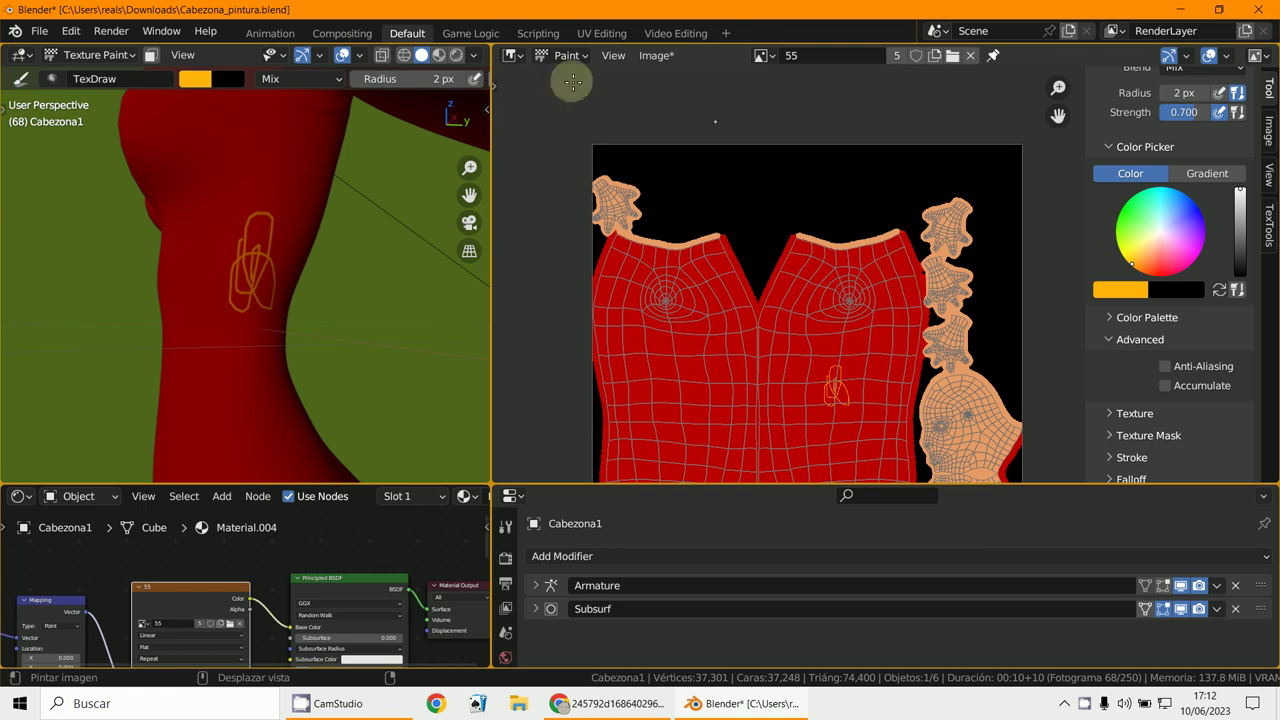
Open the save dialog for image 55 as 55.png in the Downloads folder, and cancel it
{"action": "left_click", "coordinate": [655, 56]}
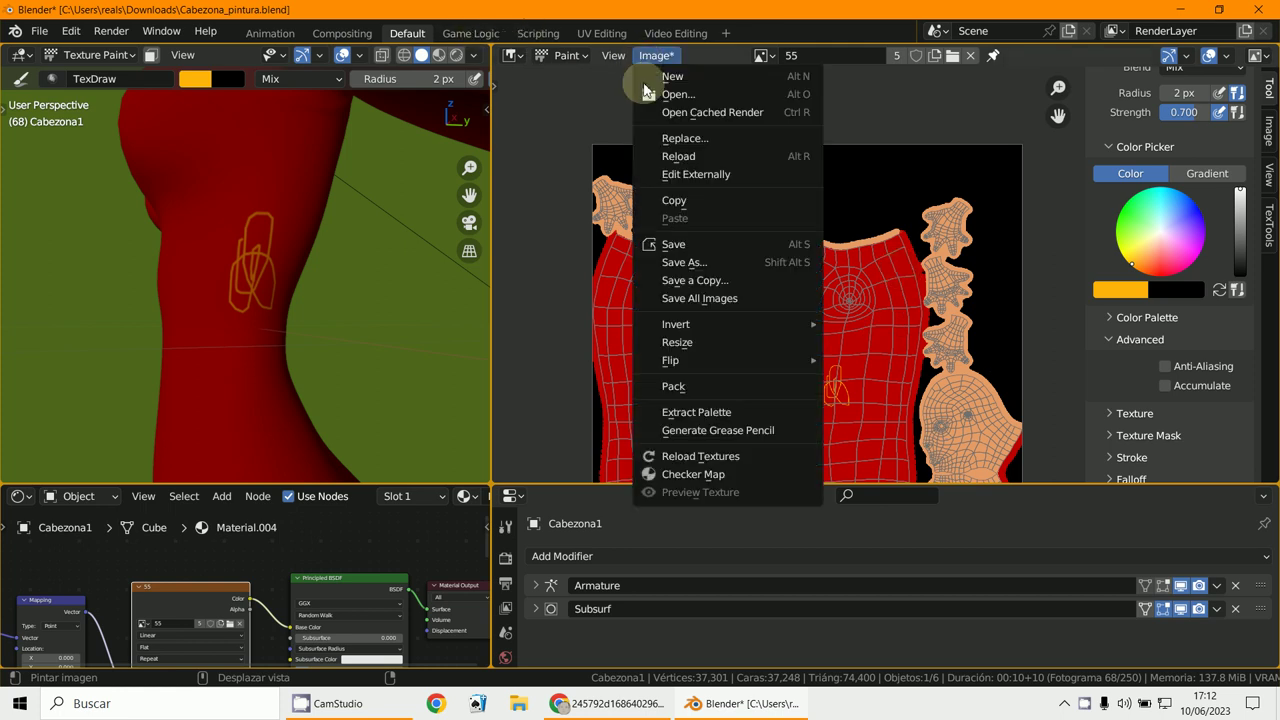
{"action": "left_click", "coordinate": [667, 247]}
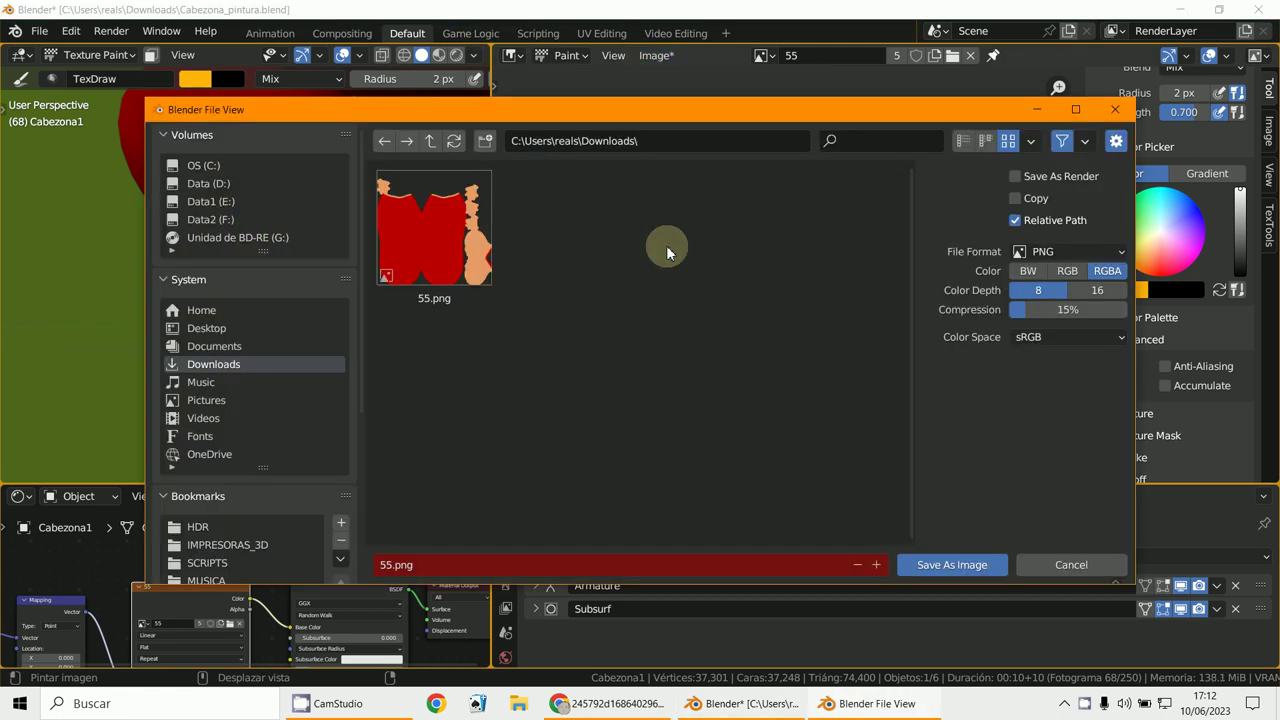
{"action": "left_click", "coordinate": [1064, 562]}
{"action": "left_click", "coordinate": [652, 56]}
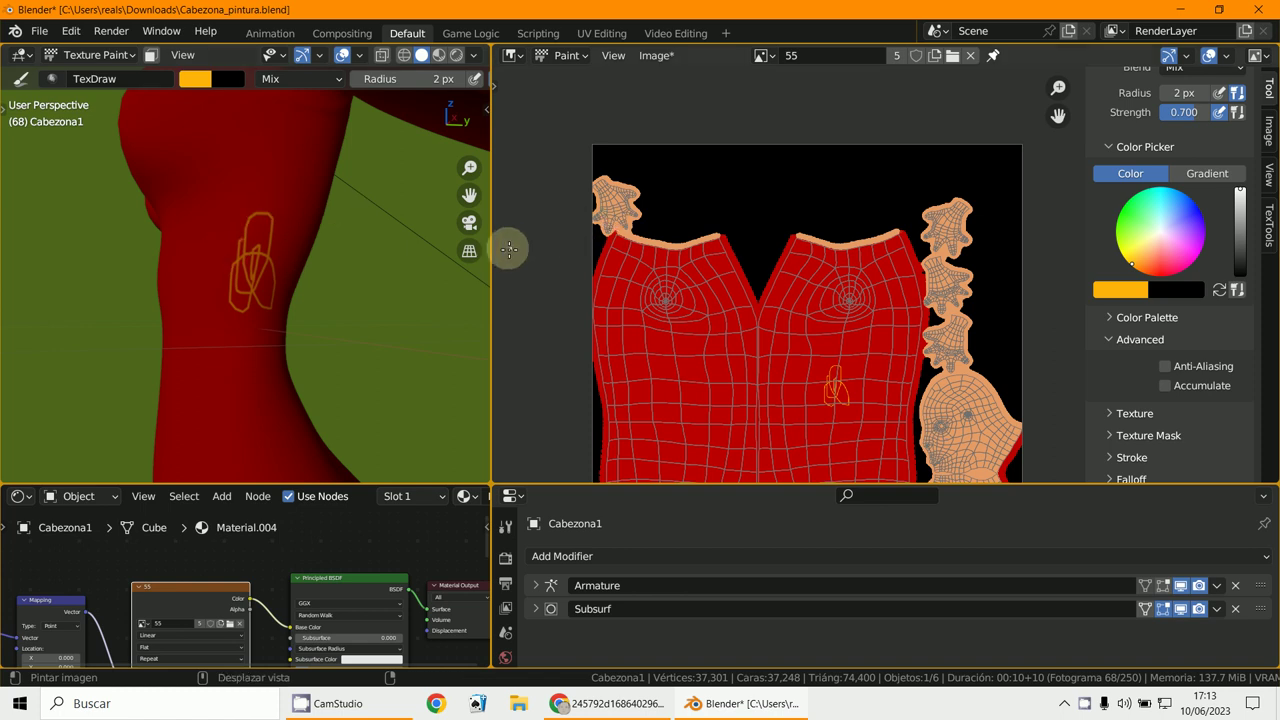
Widen the 3D viewport around the torso and review its Solid shading options and viewport overlay settings
{"action": "left_click_drag", "start_coordinate": [493, 254], "coordinate": [1043, 254]}
{"action": "mouse_move", "coordinate": [934, 194]}
{"action": "middle_mouse_down"}
{"action": "mouse_move", "coordinate": [609, 189]}
{"action": "mouse_move", "coordinate": [631, 222]}
{"action": "mouse_move", "coordinate": [642, 218]}
{"action": "middle_mouse_up"}
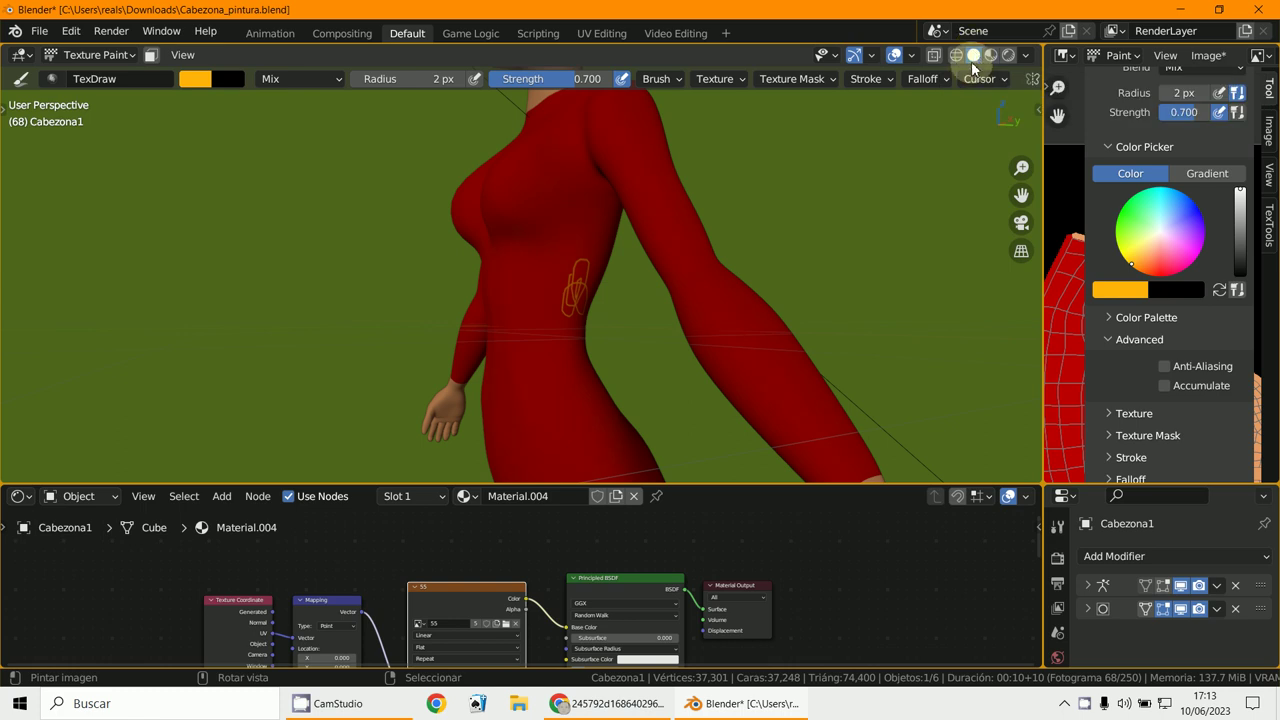
{"action": "left_click", "coordinate": [1026, 58]}
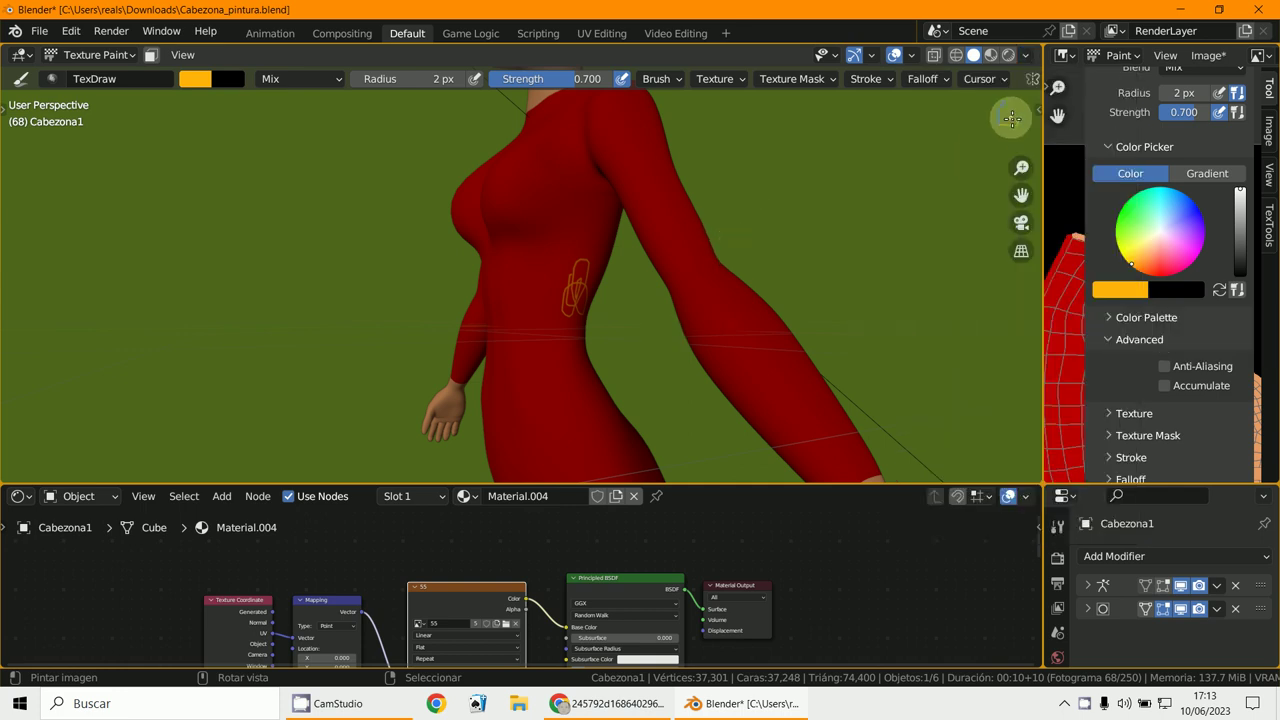
{"action": "left_click", "coordinate": [1023, 57]}
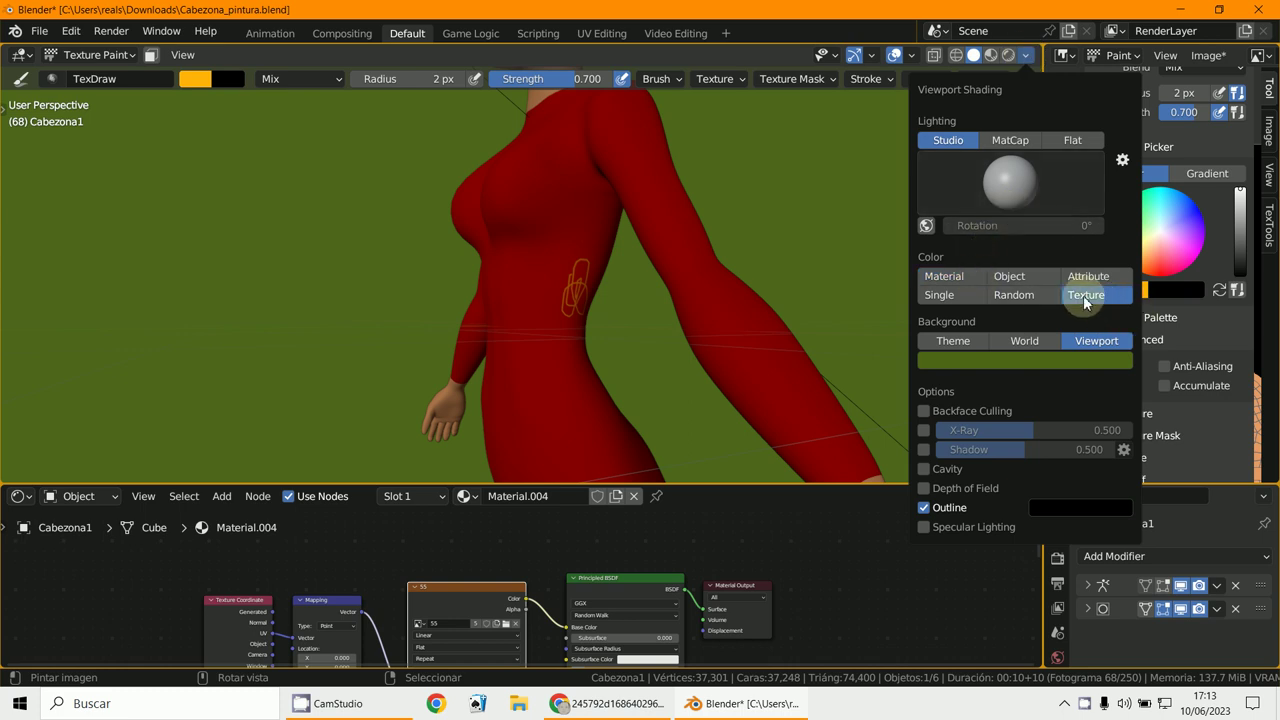
{"action": "left_click", "coordinate": [905, 55]}
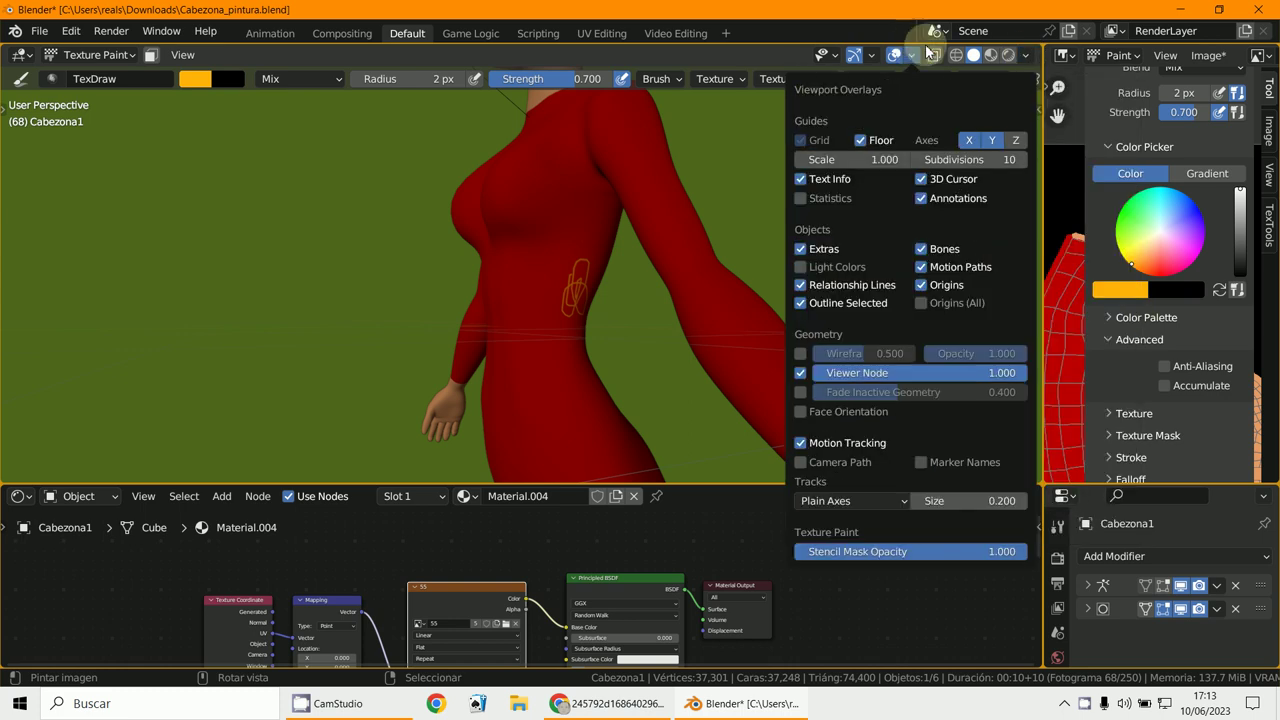
{"action": "left_click", "coordinate": [975, 57]}
Compare the character in Rendered and Material Preview shading, inspecting the body and the waist scribble from several angles
{"action": "left_click", "coordinate": [1008, 56]}
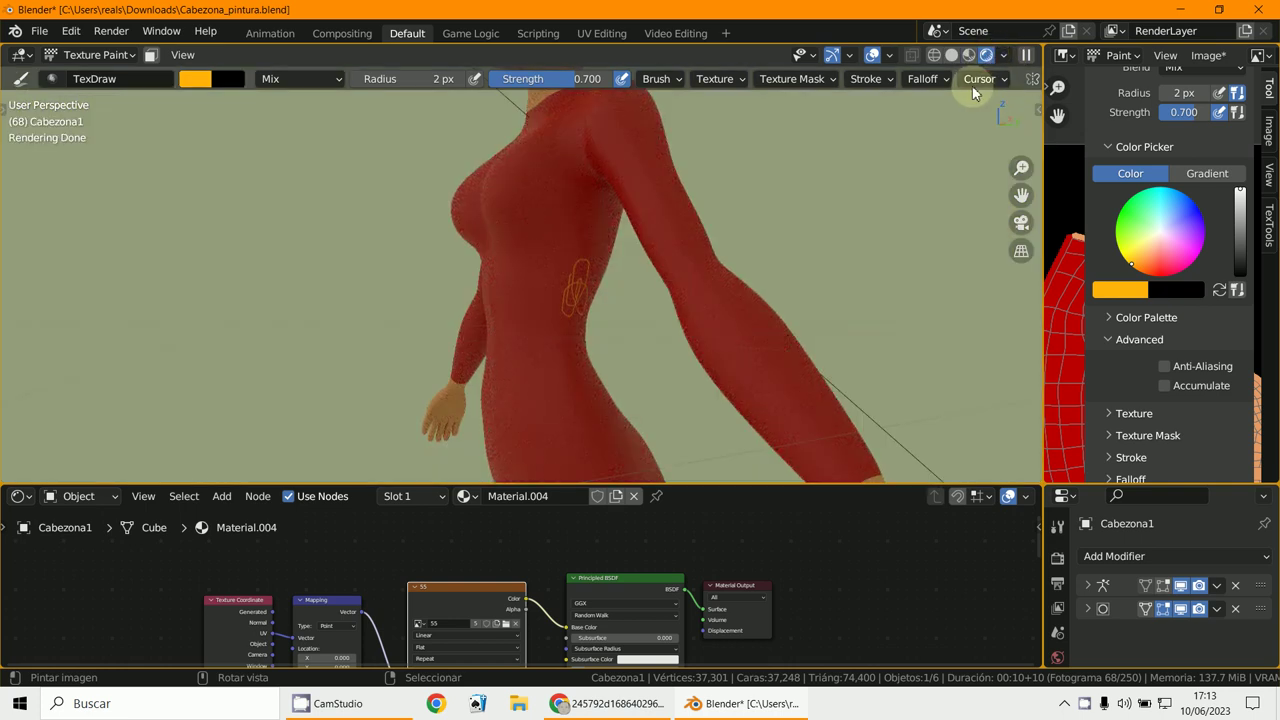
{"action": "left_click", "coordinate": [968, 55]}
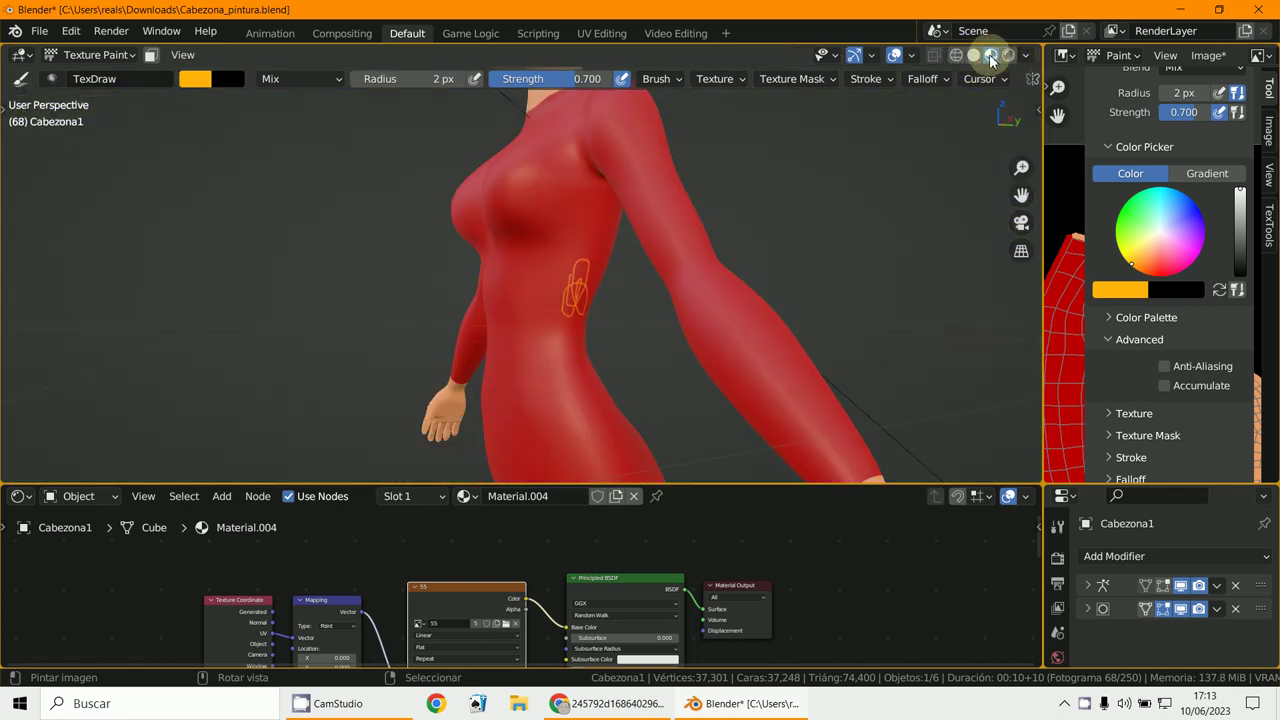
{"action": "middle_click_drag", "start_coordinate": [818, 212], "coordinate": [843, 274]}
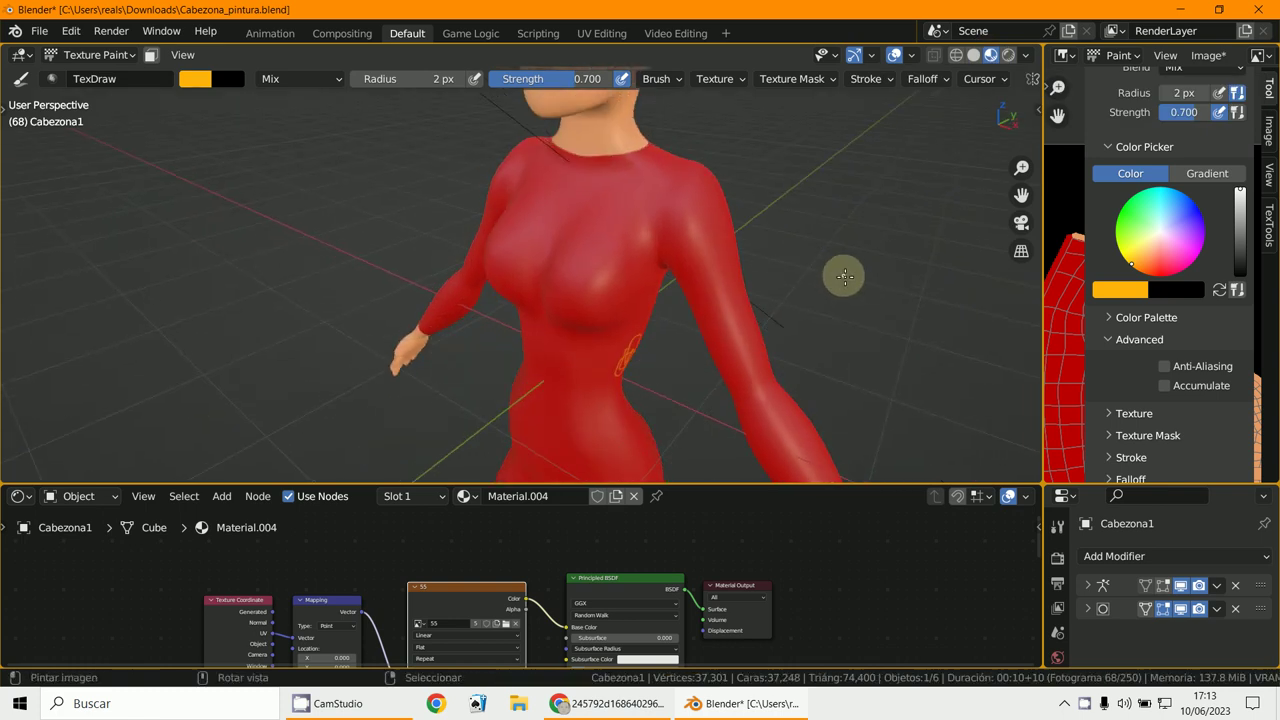
{"action": "scroll", "coordinate": [635, 222], "scroll_direction": "down", "scroll_amount": 5}
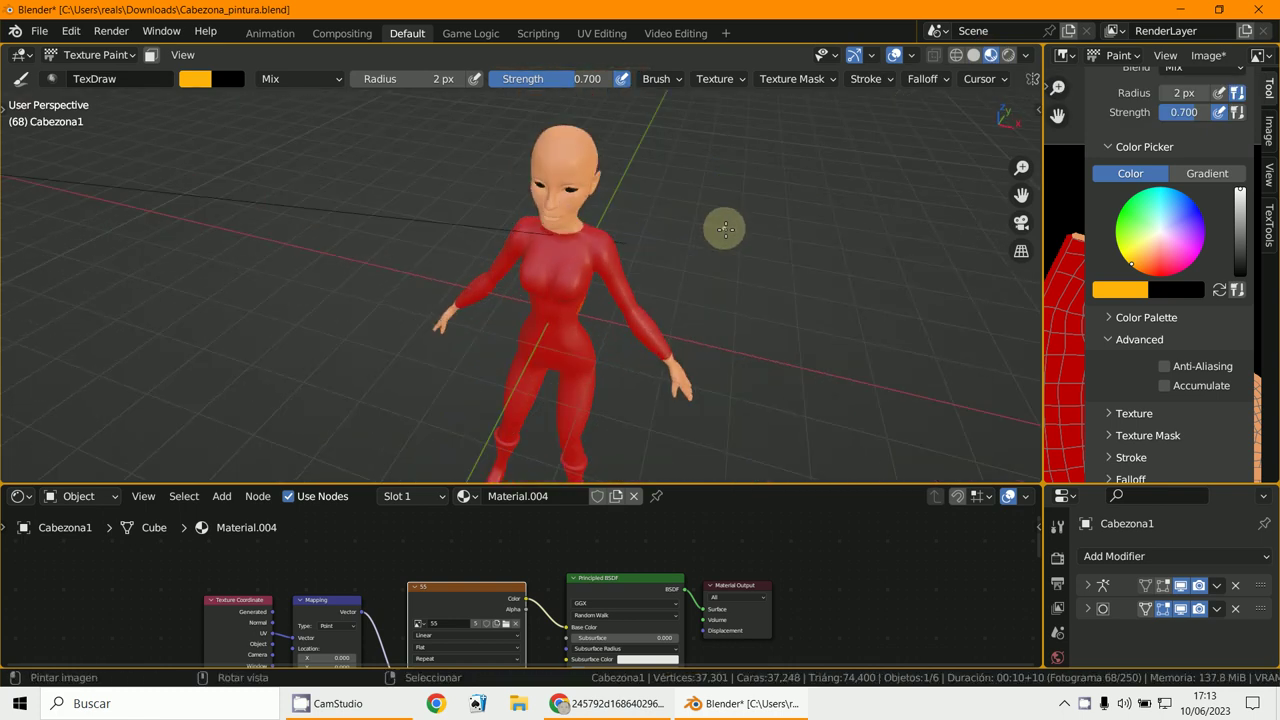
{"action": "mouse_move", "coordinate": [639, 221]}
{"action": "middle_mouse_down"}
{"action": "mouse_move", "coordinate": [557, 223]}
{"action": "mouse_move", "coordinate": [586, 226]}
{"action": "mouse_move", "coordinate": [600, 252]}
{"action": "mouse_move", "coordinate": [971, 209]}
{"action": "middle_mouse_up"}
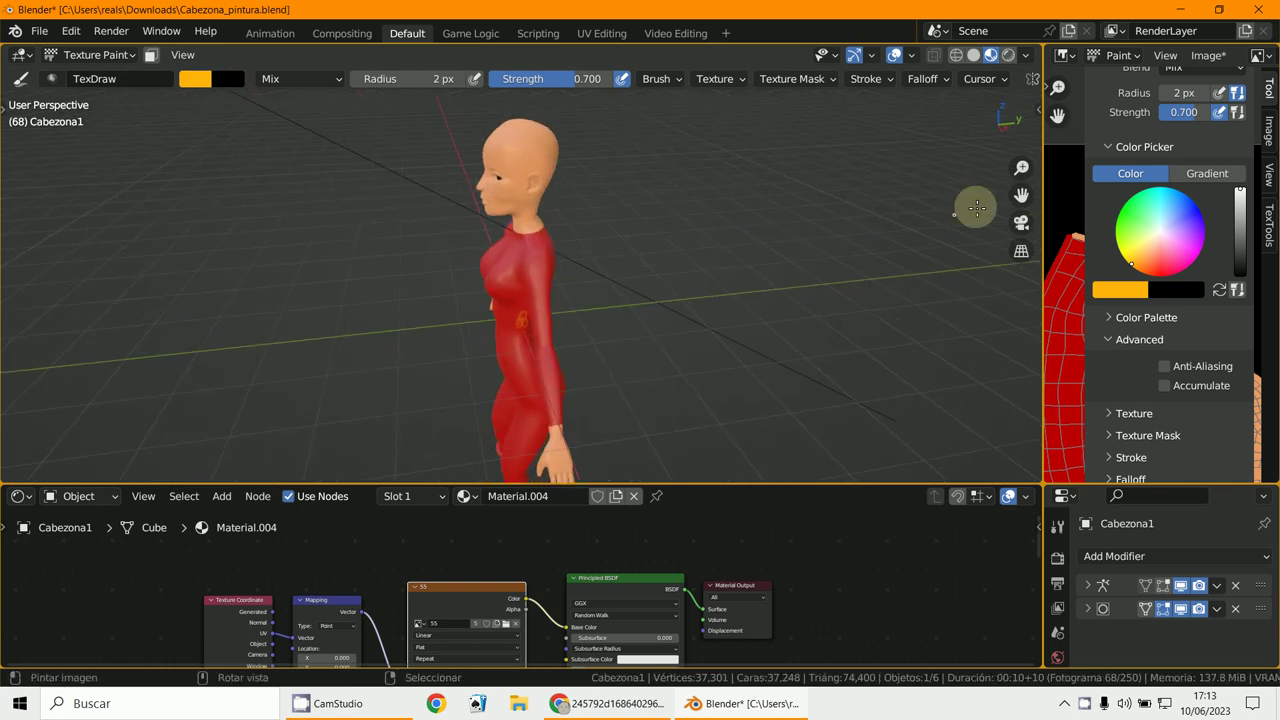
Choose the forest environment as the Material Preview lighting and view the character from the front side
{"action": "left_click", "coordinate": [1026, 57]}
{"action": "left_click", "coordinate": [989, 201]}
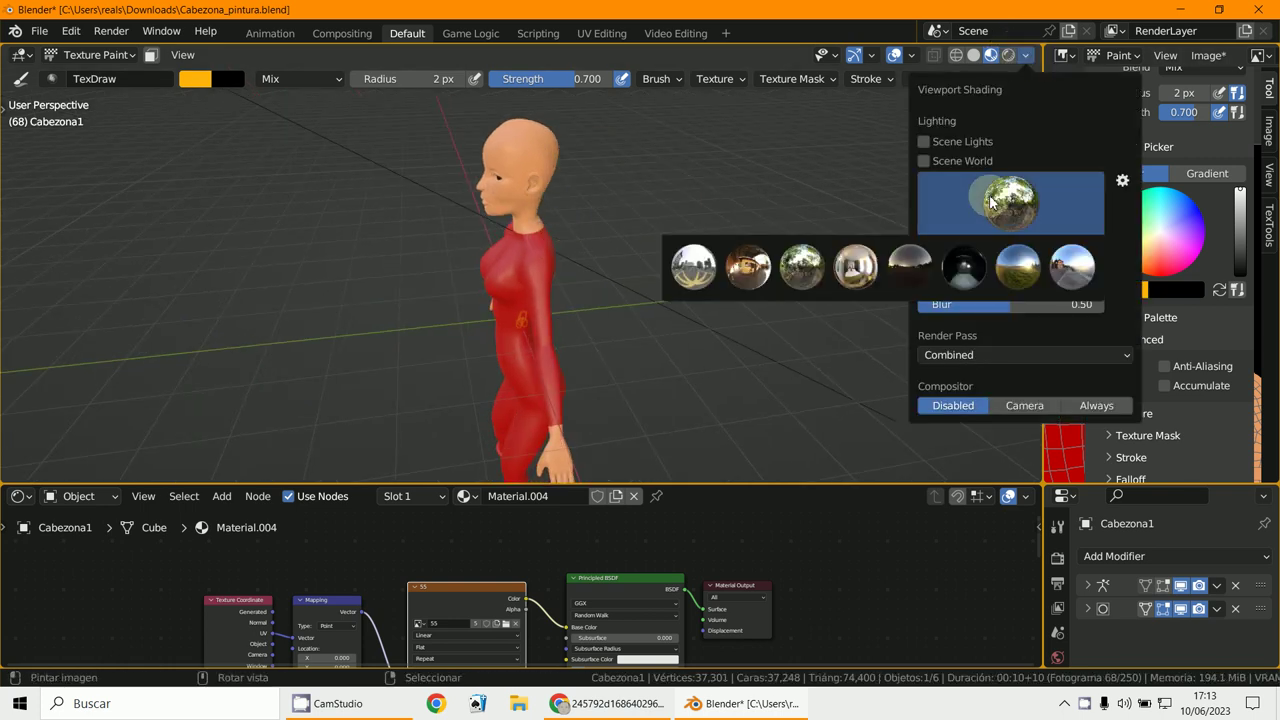
{"action": "left_click", "coordinate": [814, 268]}
{"action": "middle_click_drag", "start_coordinate": [714, 200], "coordinate": [780, 186]}
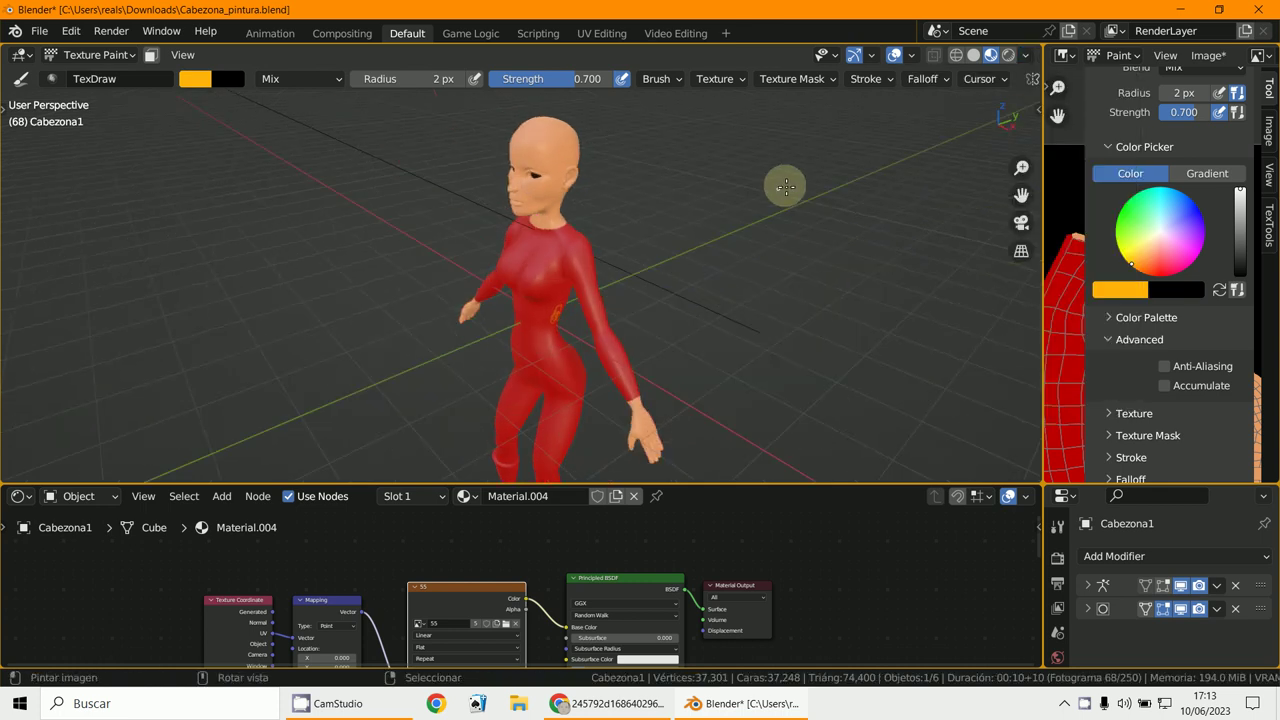
Switch the 3D viewport to Rendered shading and inspect the orange scribble on the waist up close
{"action": "left_click", "coordinate": [1007, 56]}
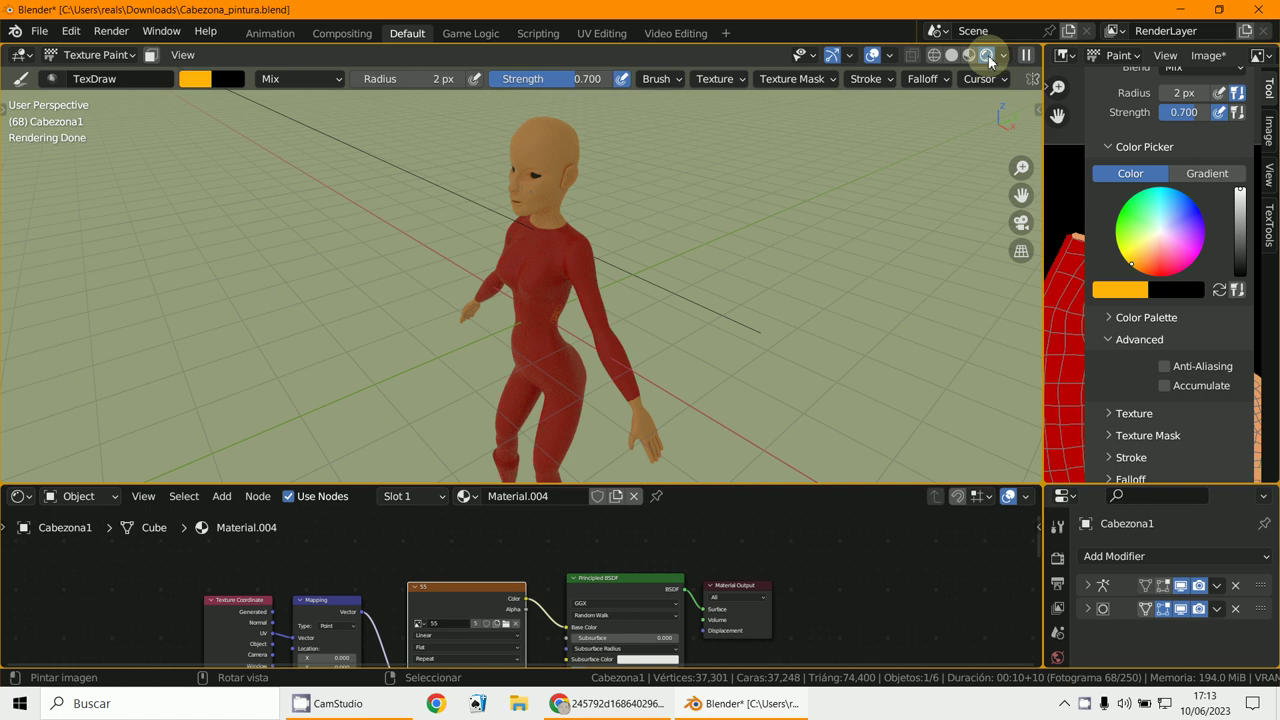
{"action": "scroll", "coordinate": [829, 163], "scroll_direction": "up", "scroll_amount": 4}
{"action": "middle_click_drag", "start_coordinate": [817, 171], "coordinate": [780, 177]}
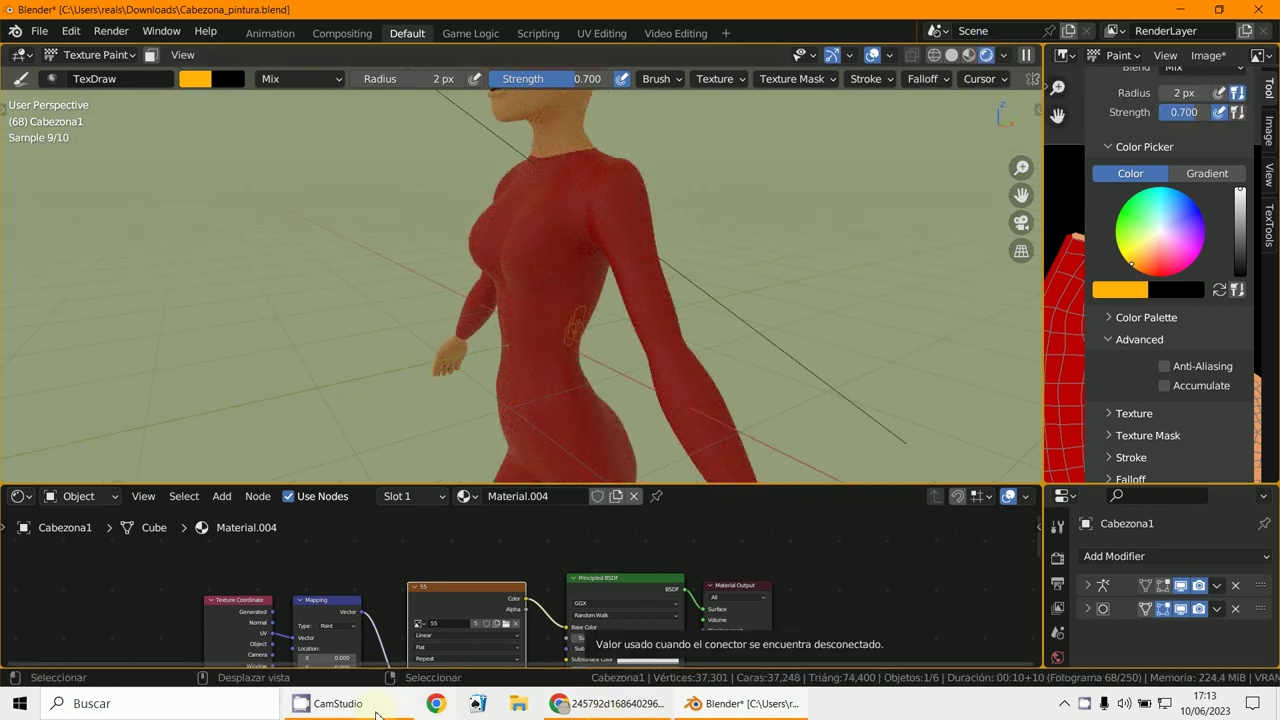